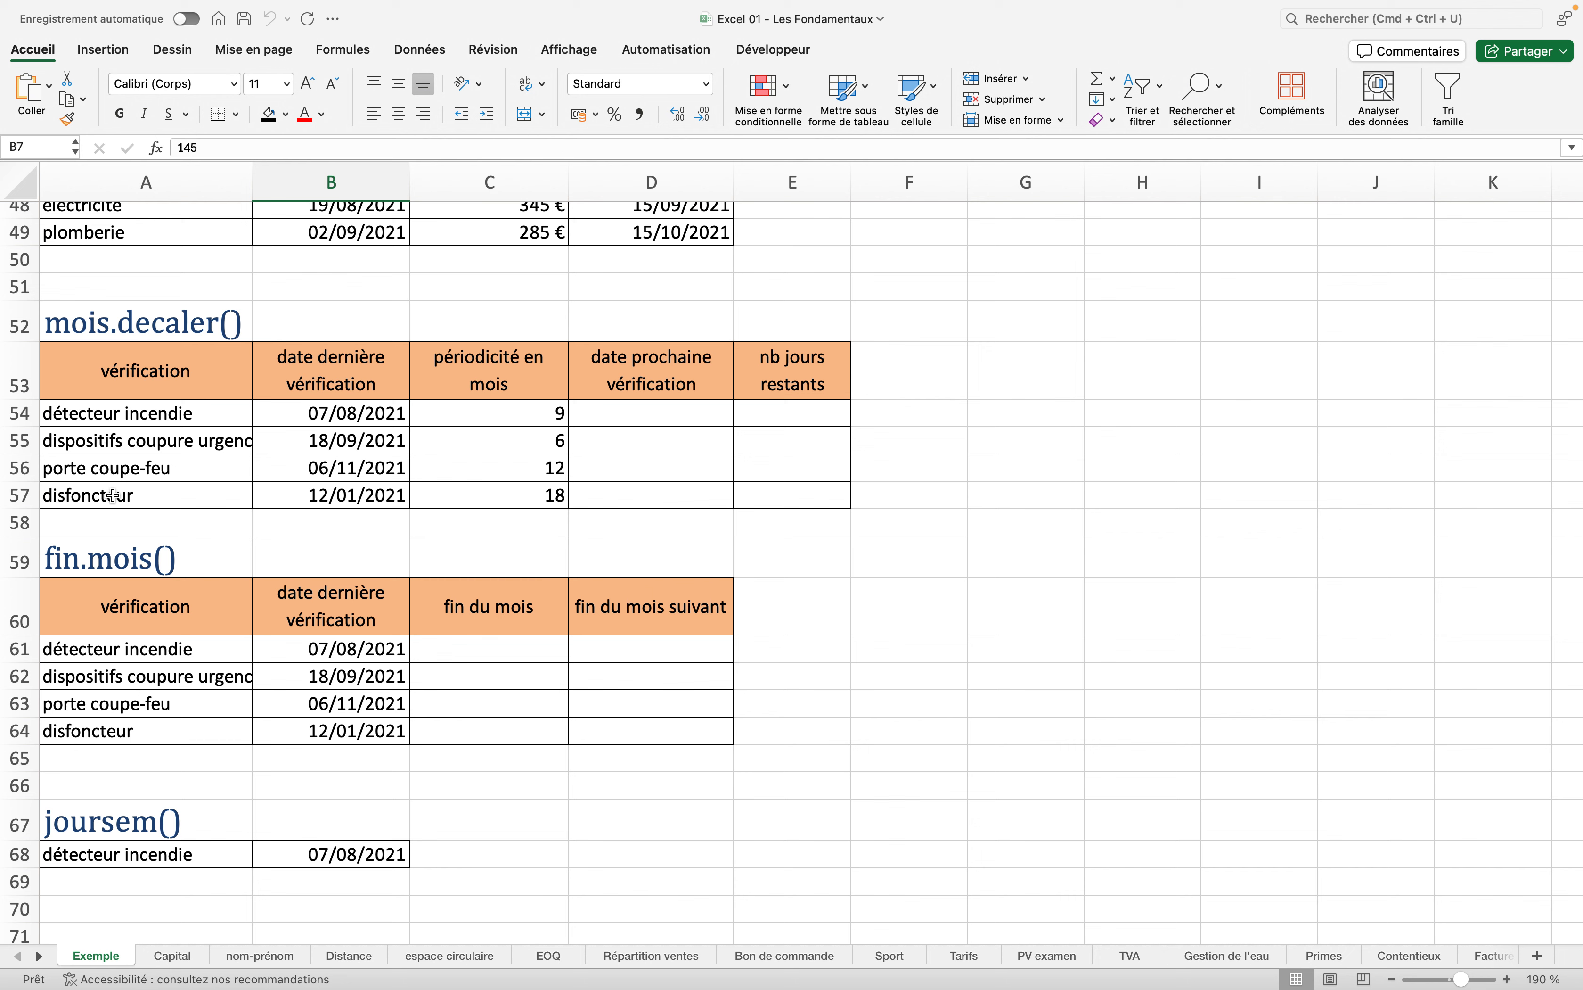
Correct the misspelled item in cell A57 of the mois.decaler() table so it reads "disjoncteur".
left_click(87, 488)
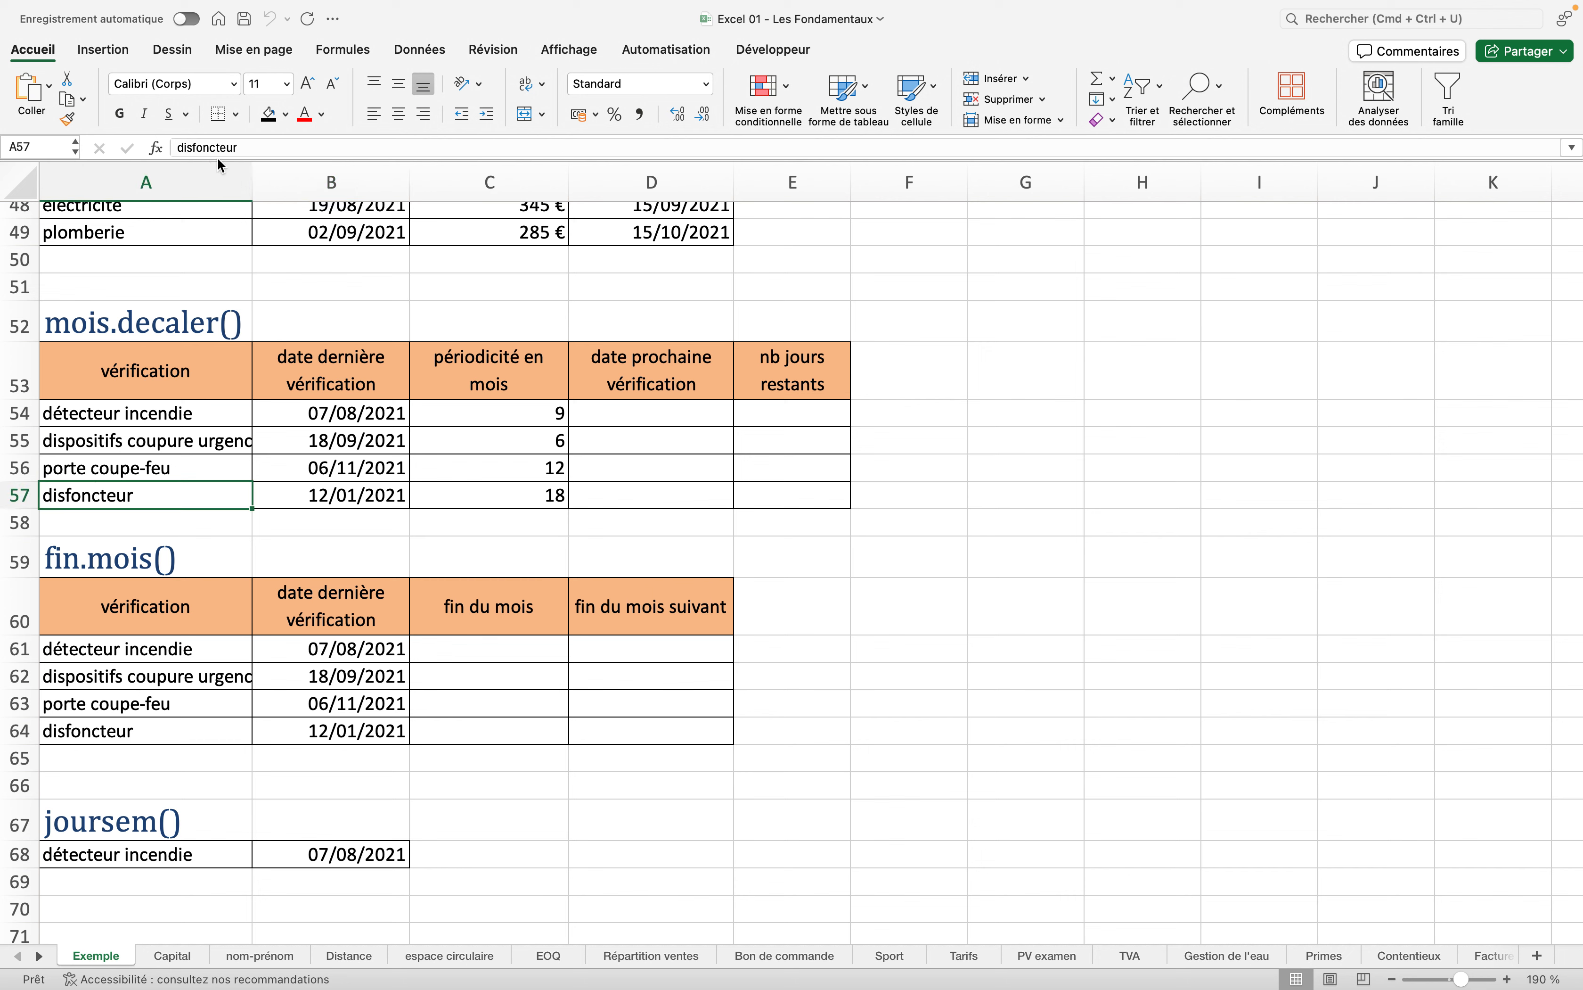
left_click(200, 148)
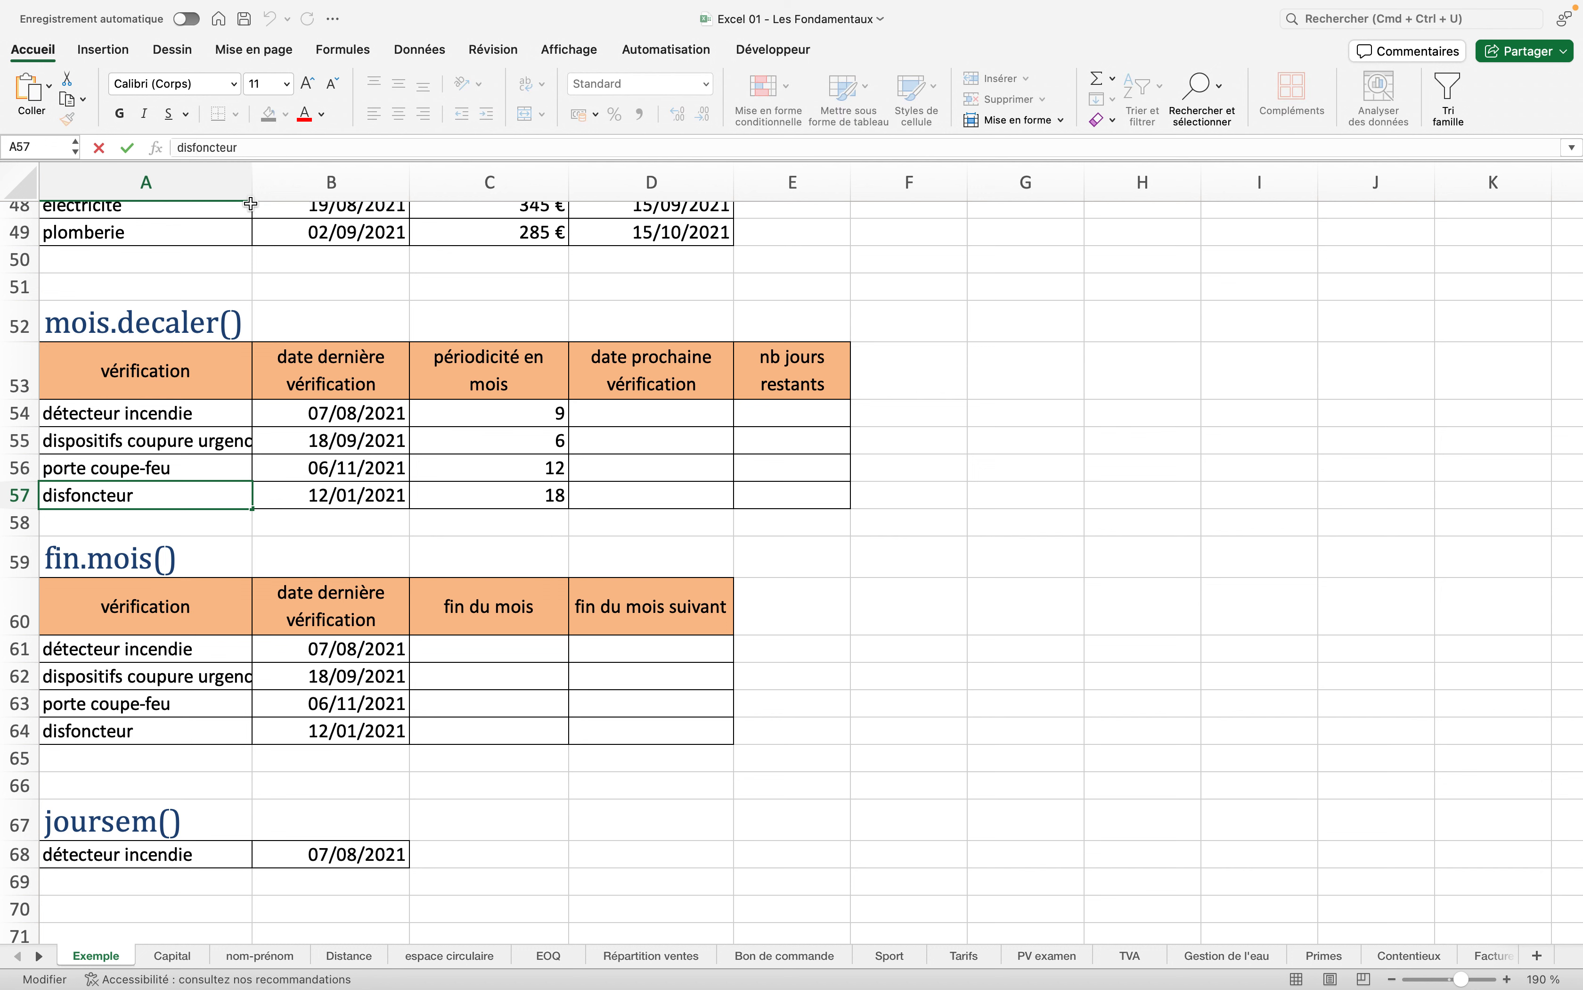
key("BackSpace")
type("j")
key("Return")
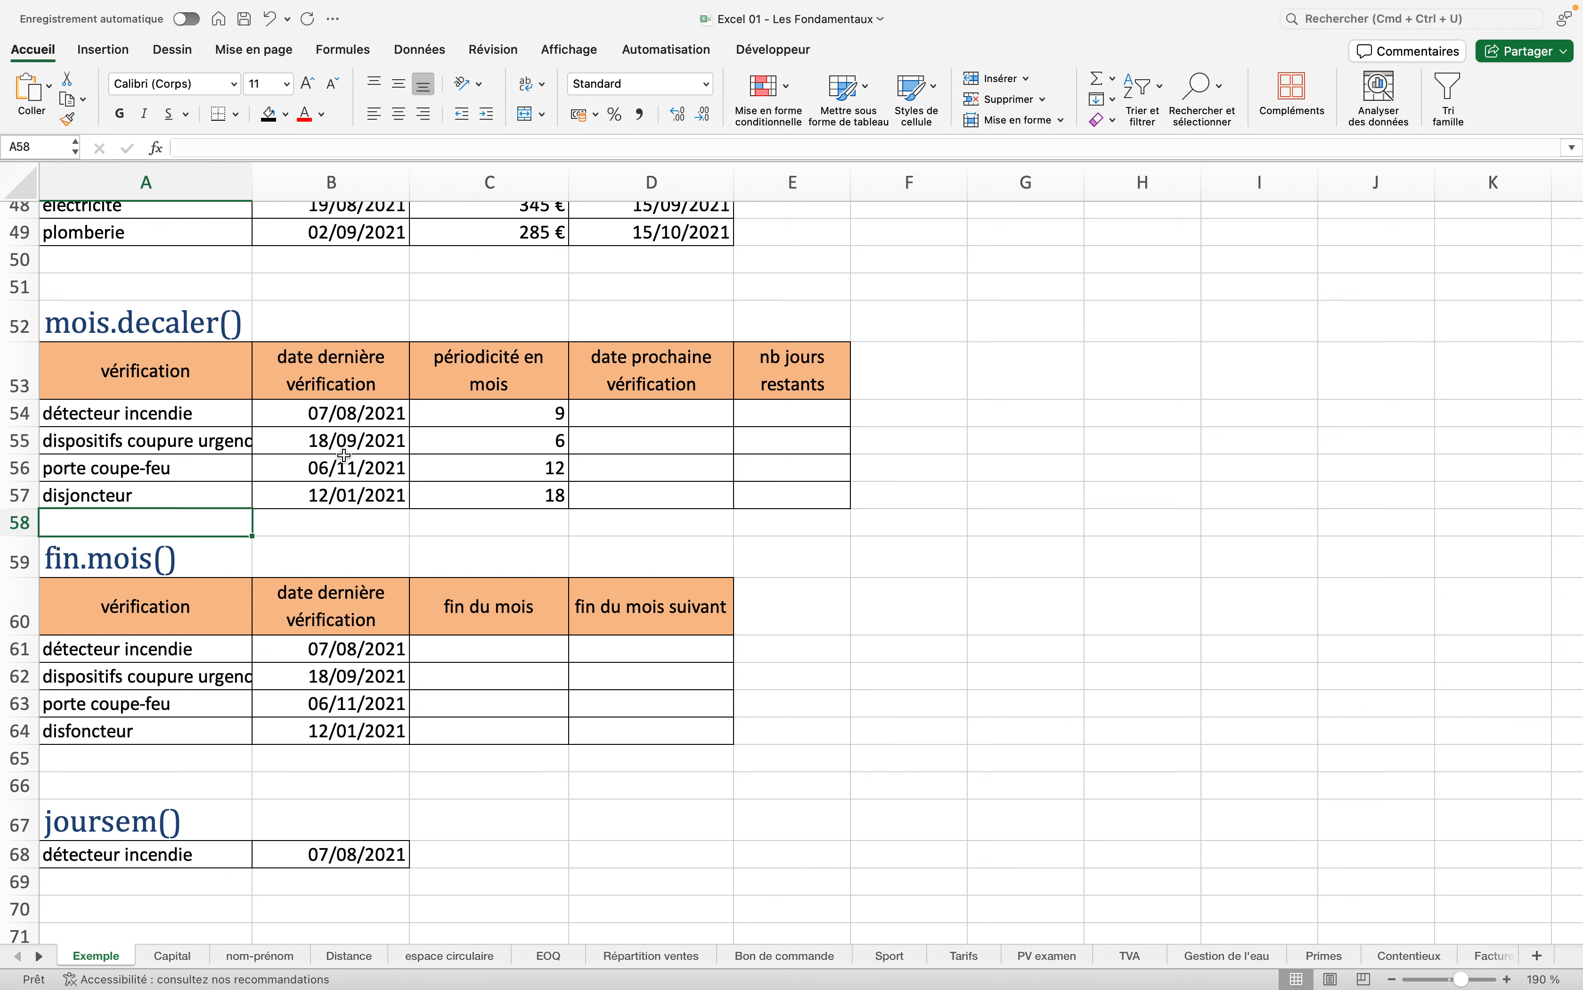
Set the last verification date of the détecteur incendie in B54 to 07/08/2025.
left_click(337, 414)
left_click(239, 148)
key("BackSpace")
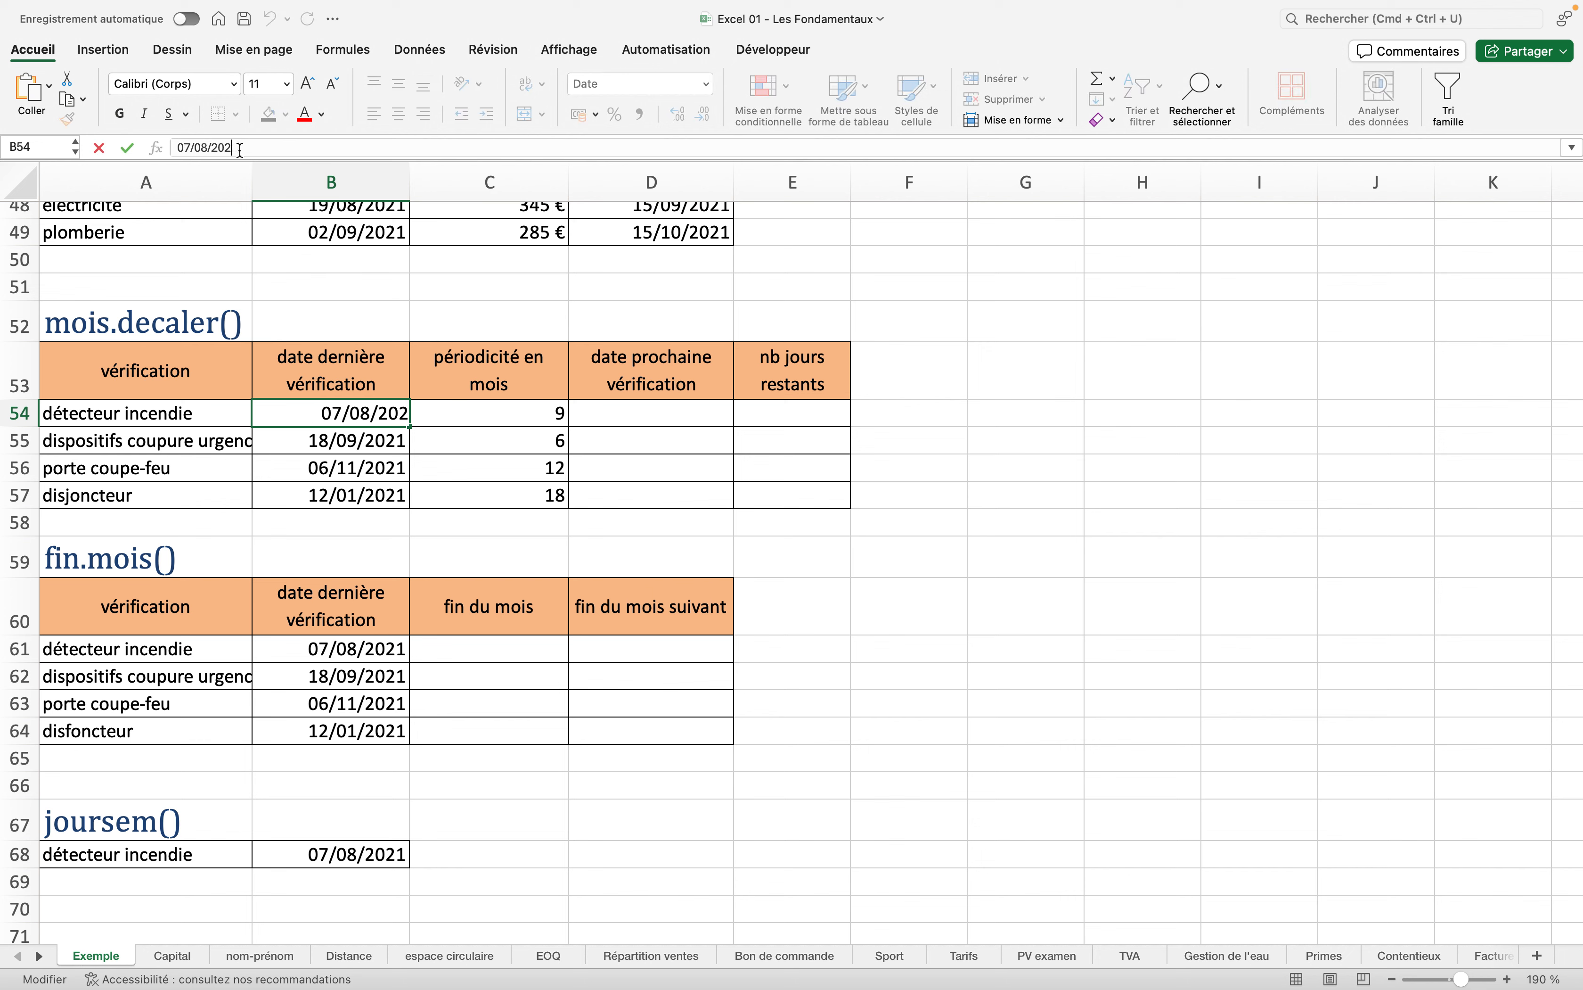
type("5")
key("Return")
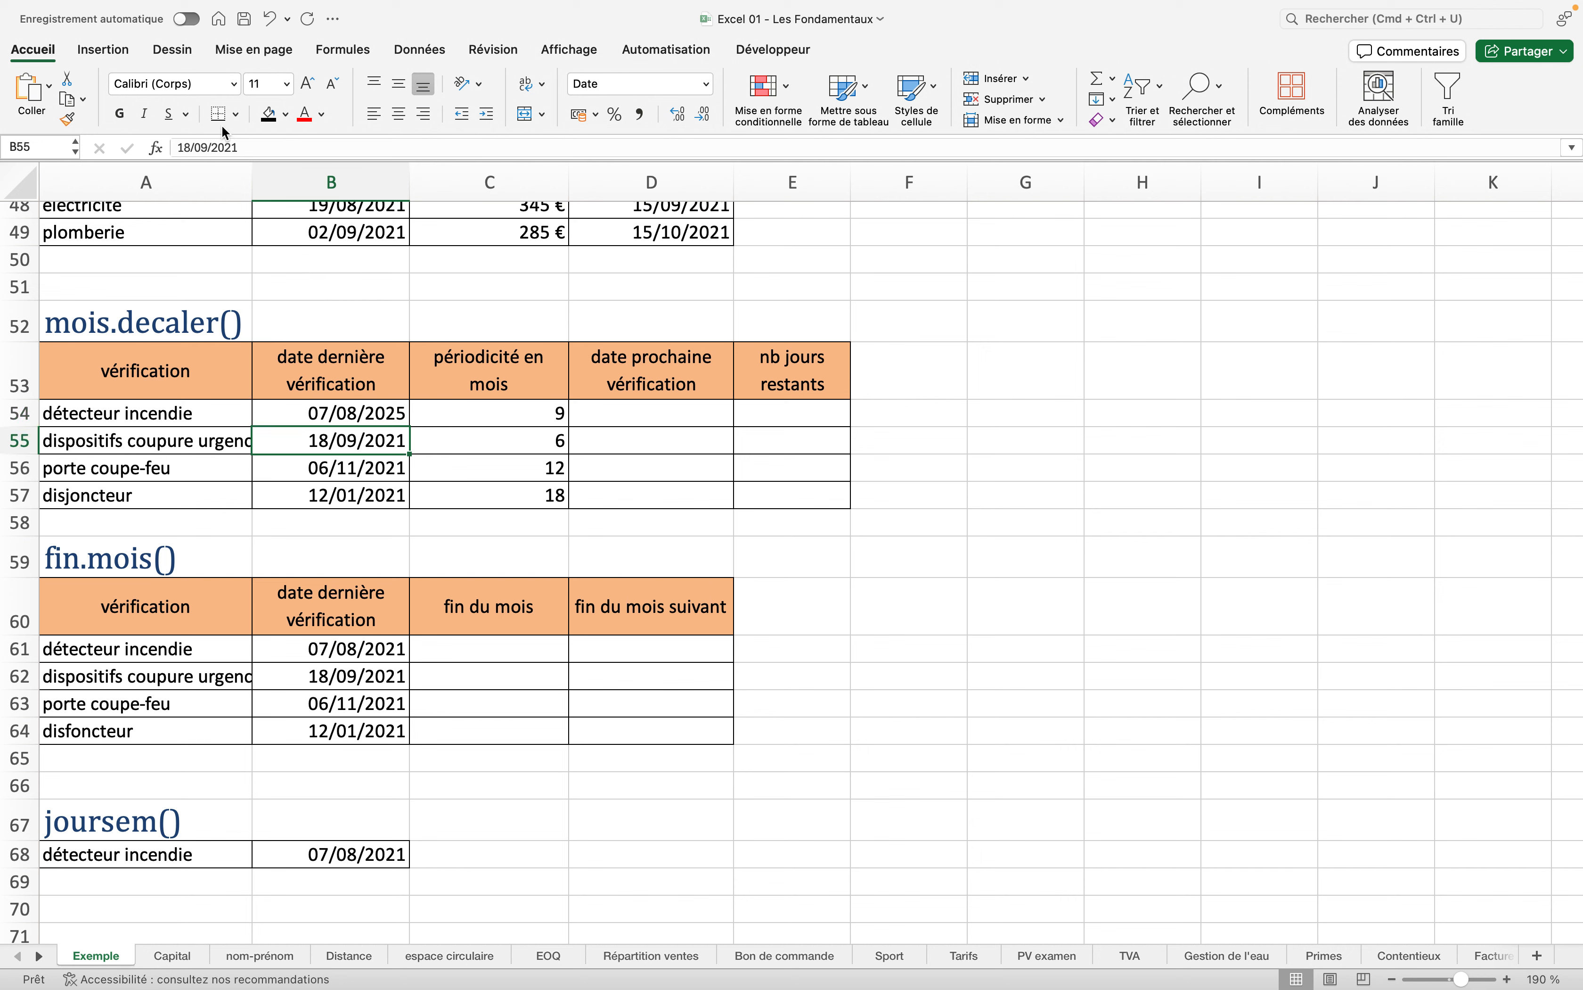
Set the last verification dates to 18/09/2024 in B55 and 07/08/2024 in B54.
left_click(238, 145)
key("BackSpace")
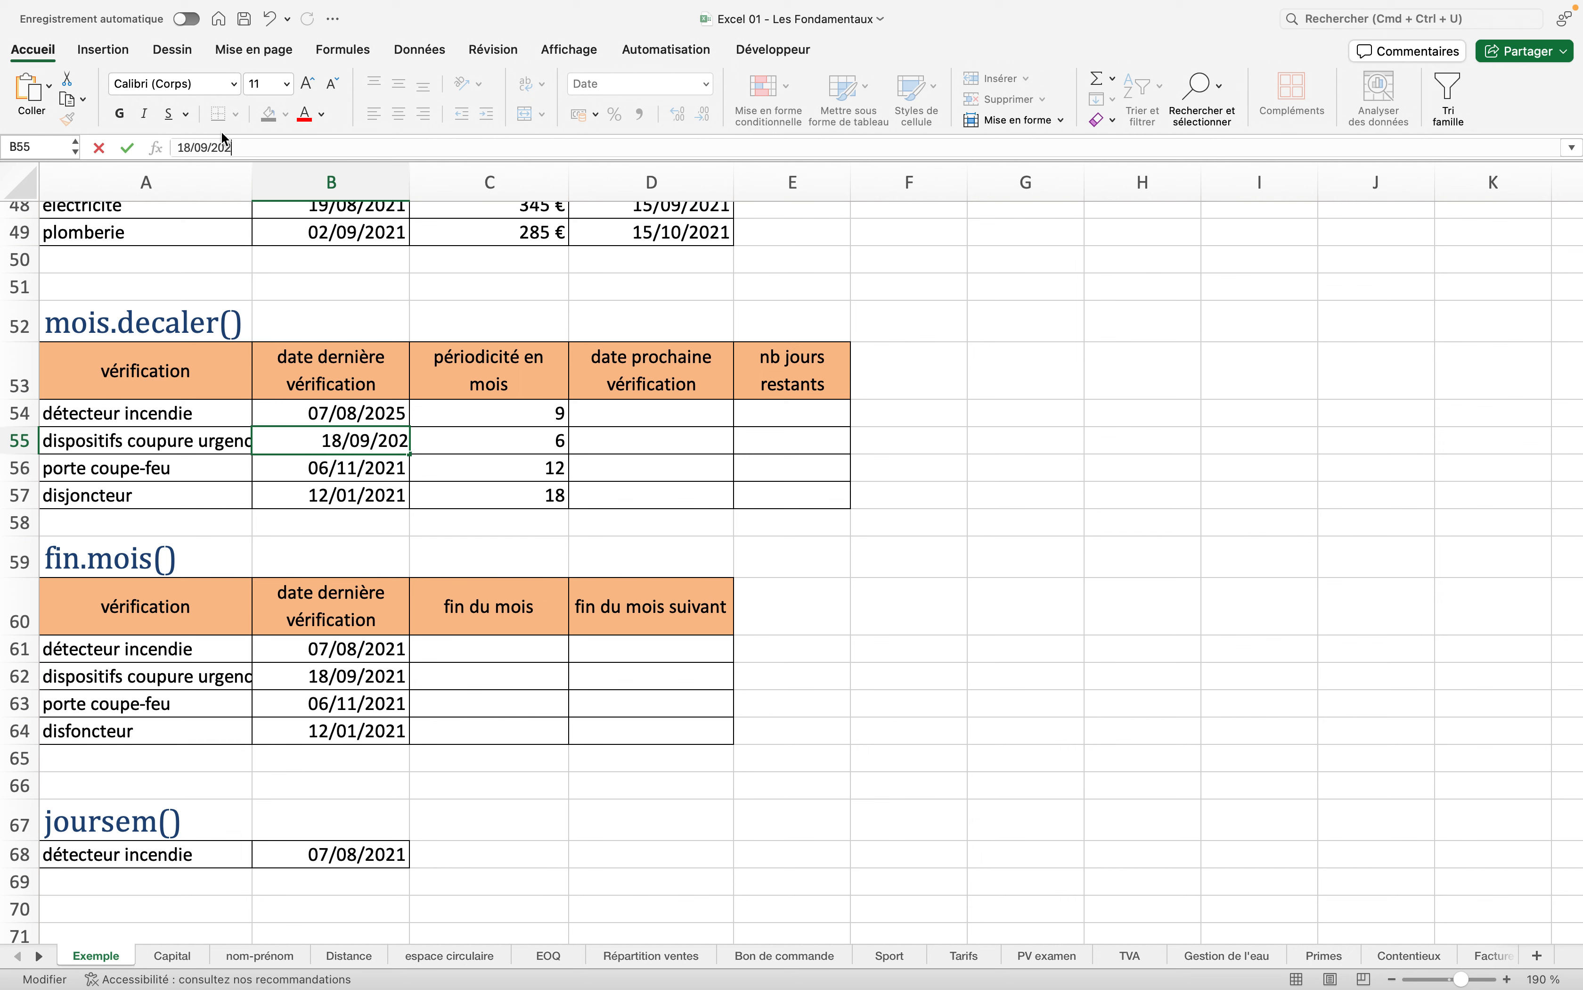
type("4")
key("Return")
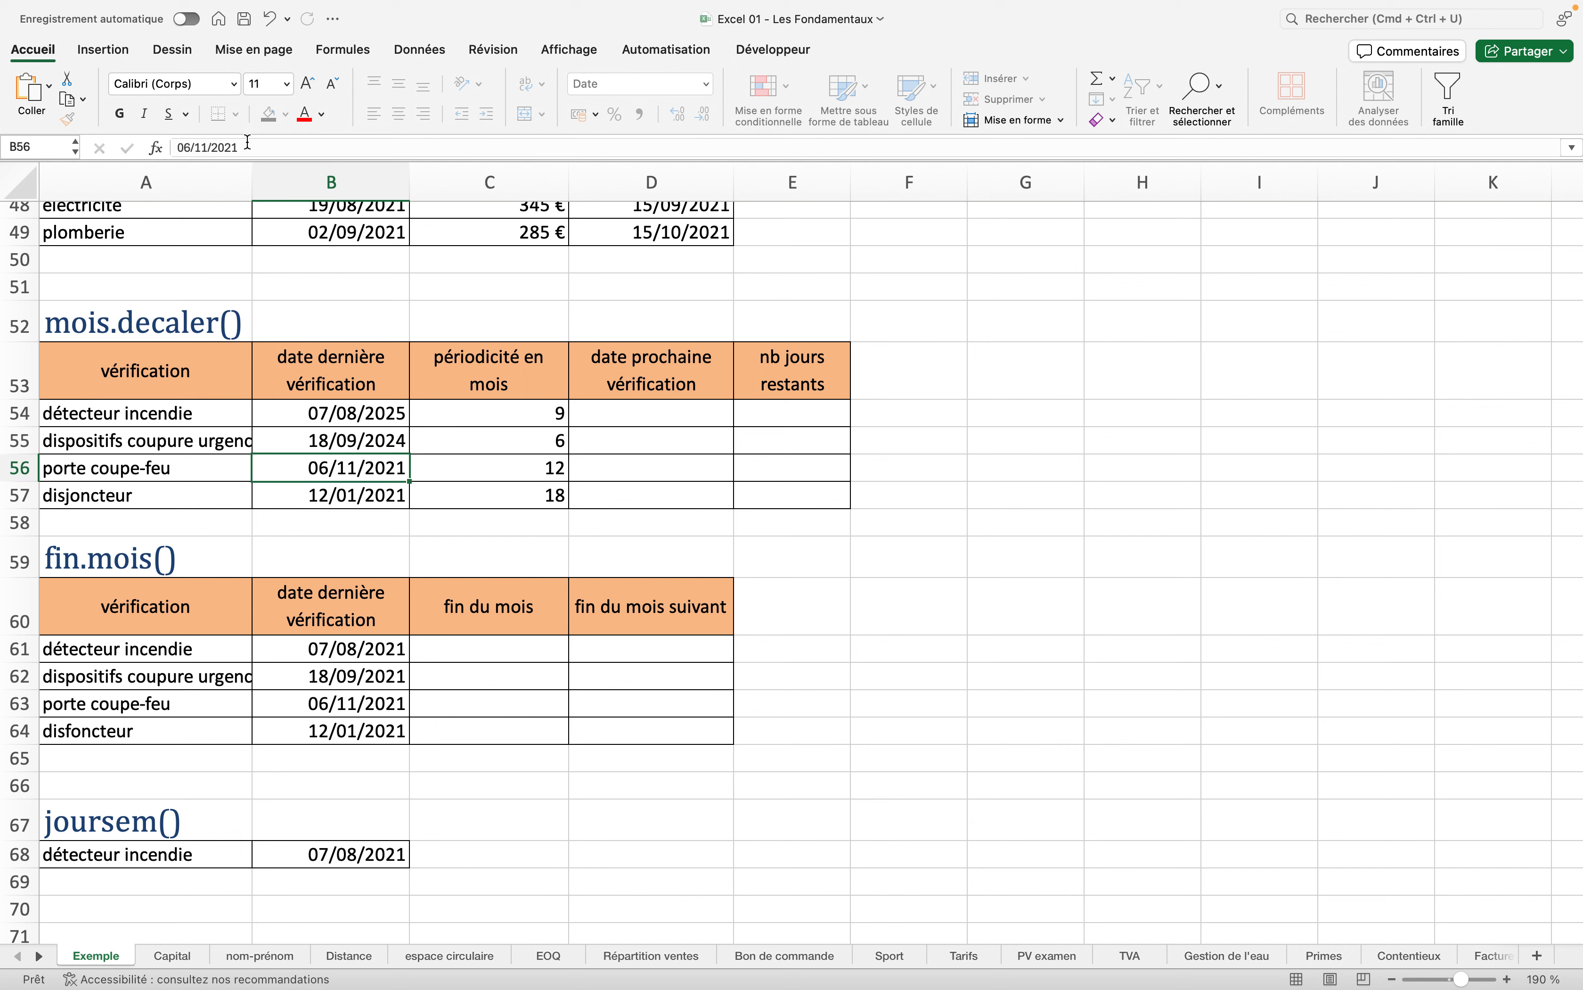
left_click(353, 411)
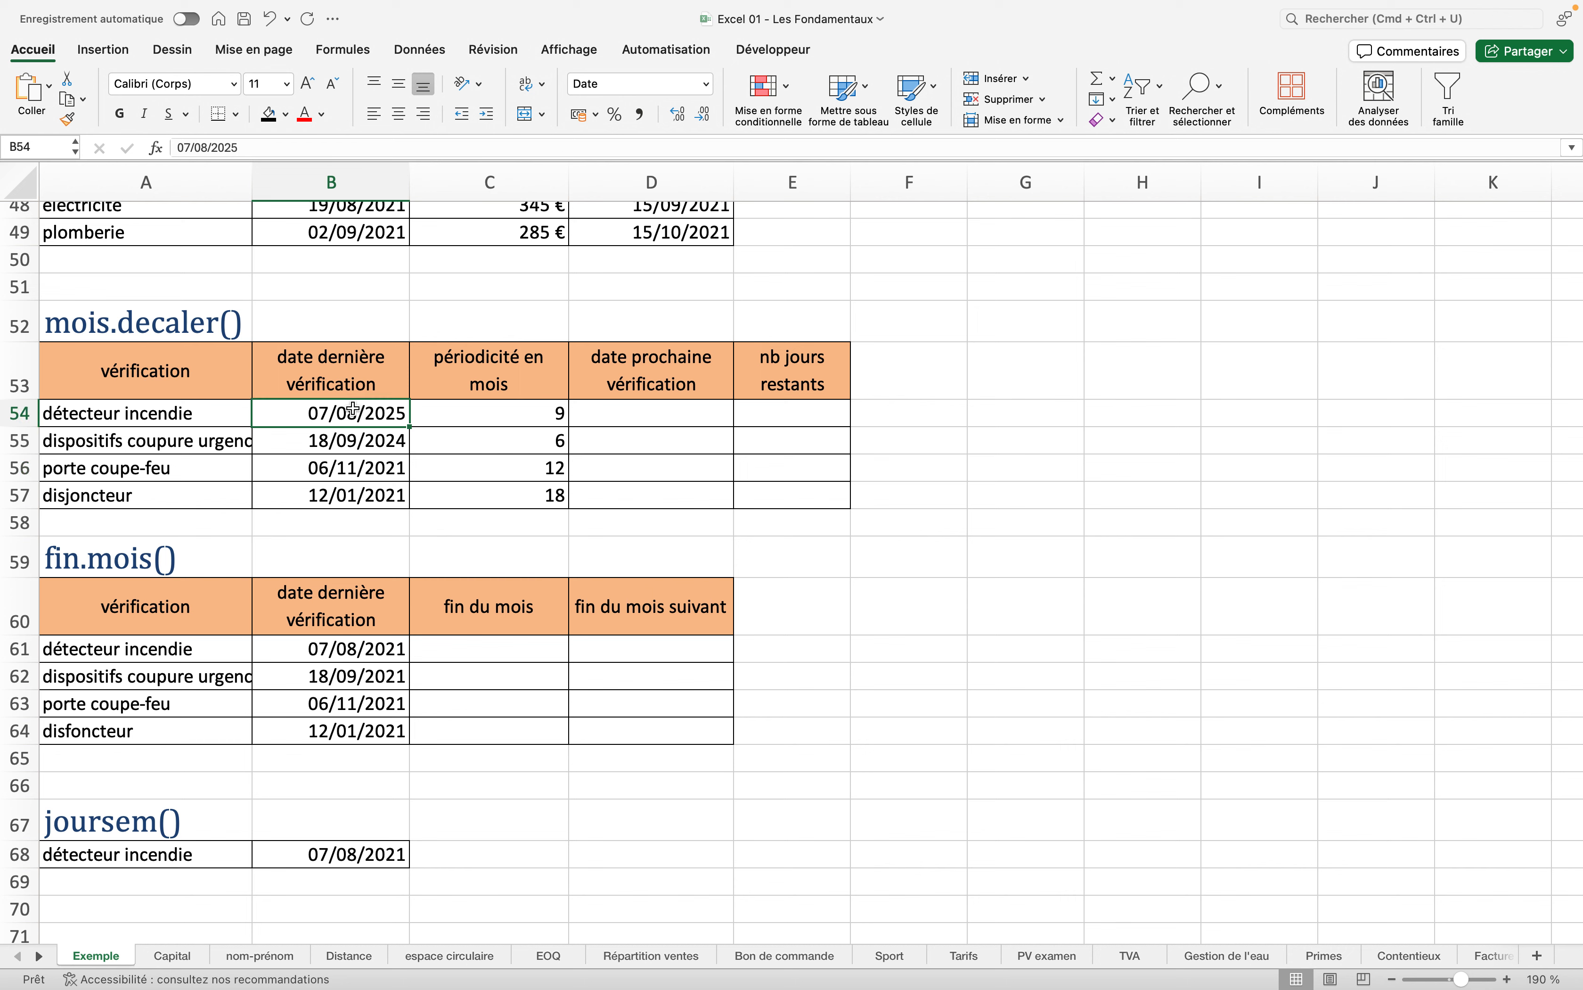
left_click(243, 150)
key("BackSpace")
type("4")
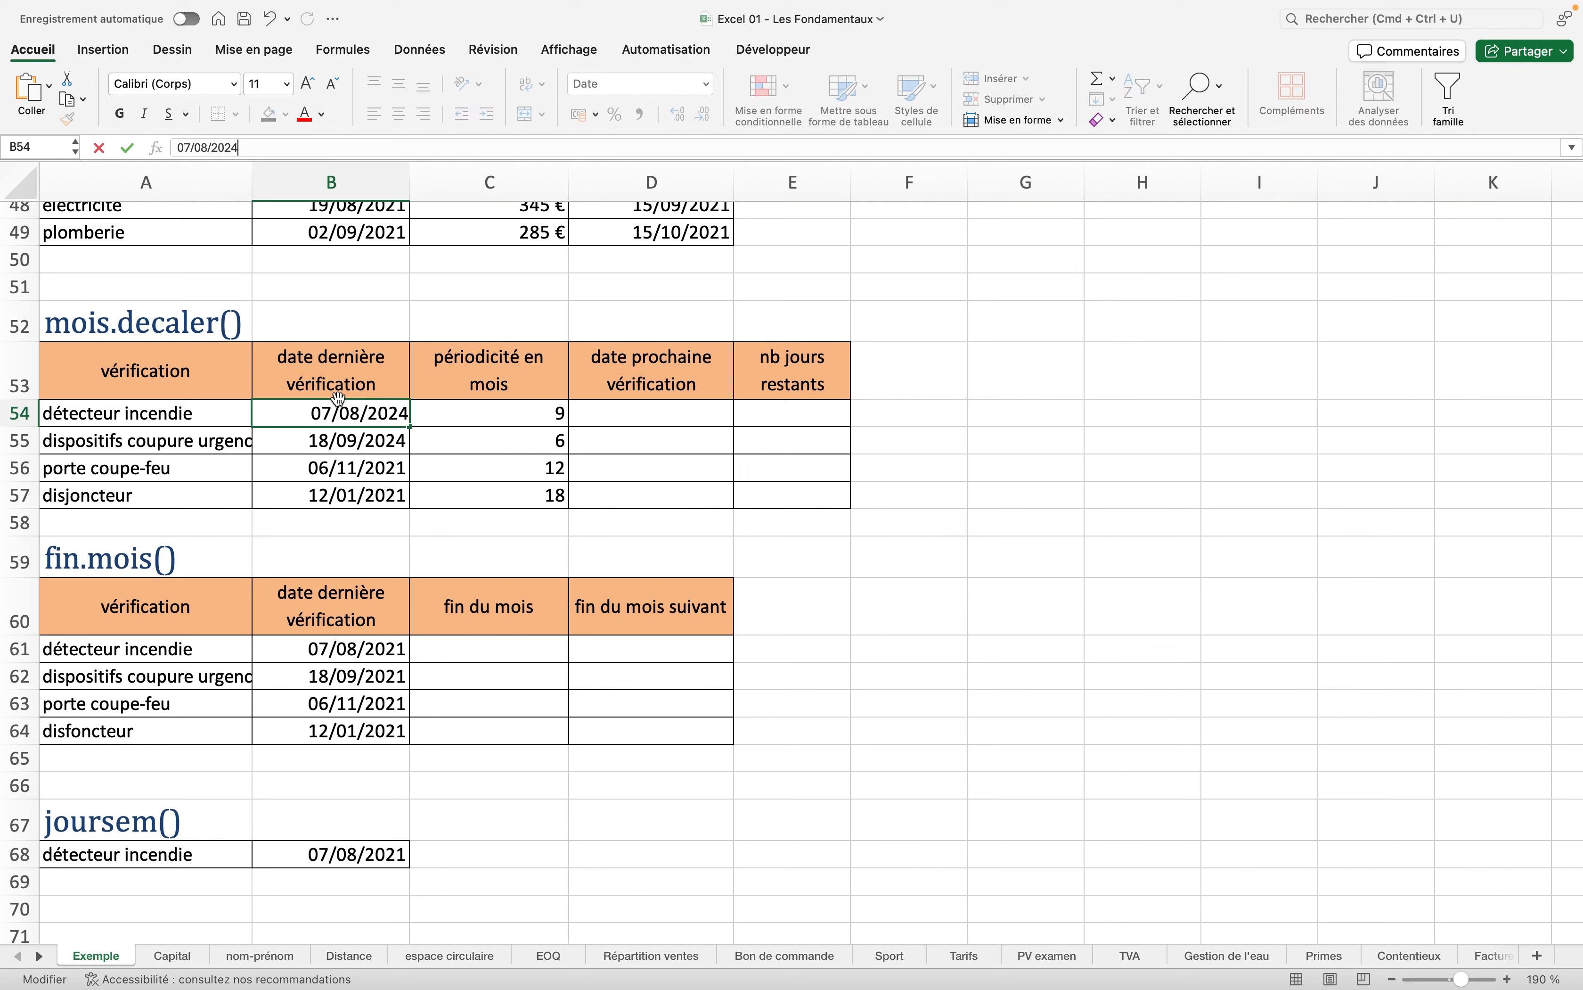
Set the last verification date of the porte coupe-feu in B56 to 06/11/2023.
left_click(364, 470)
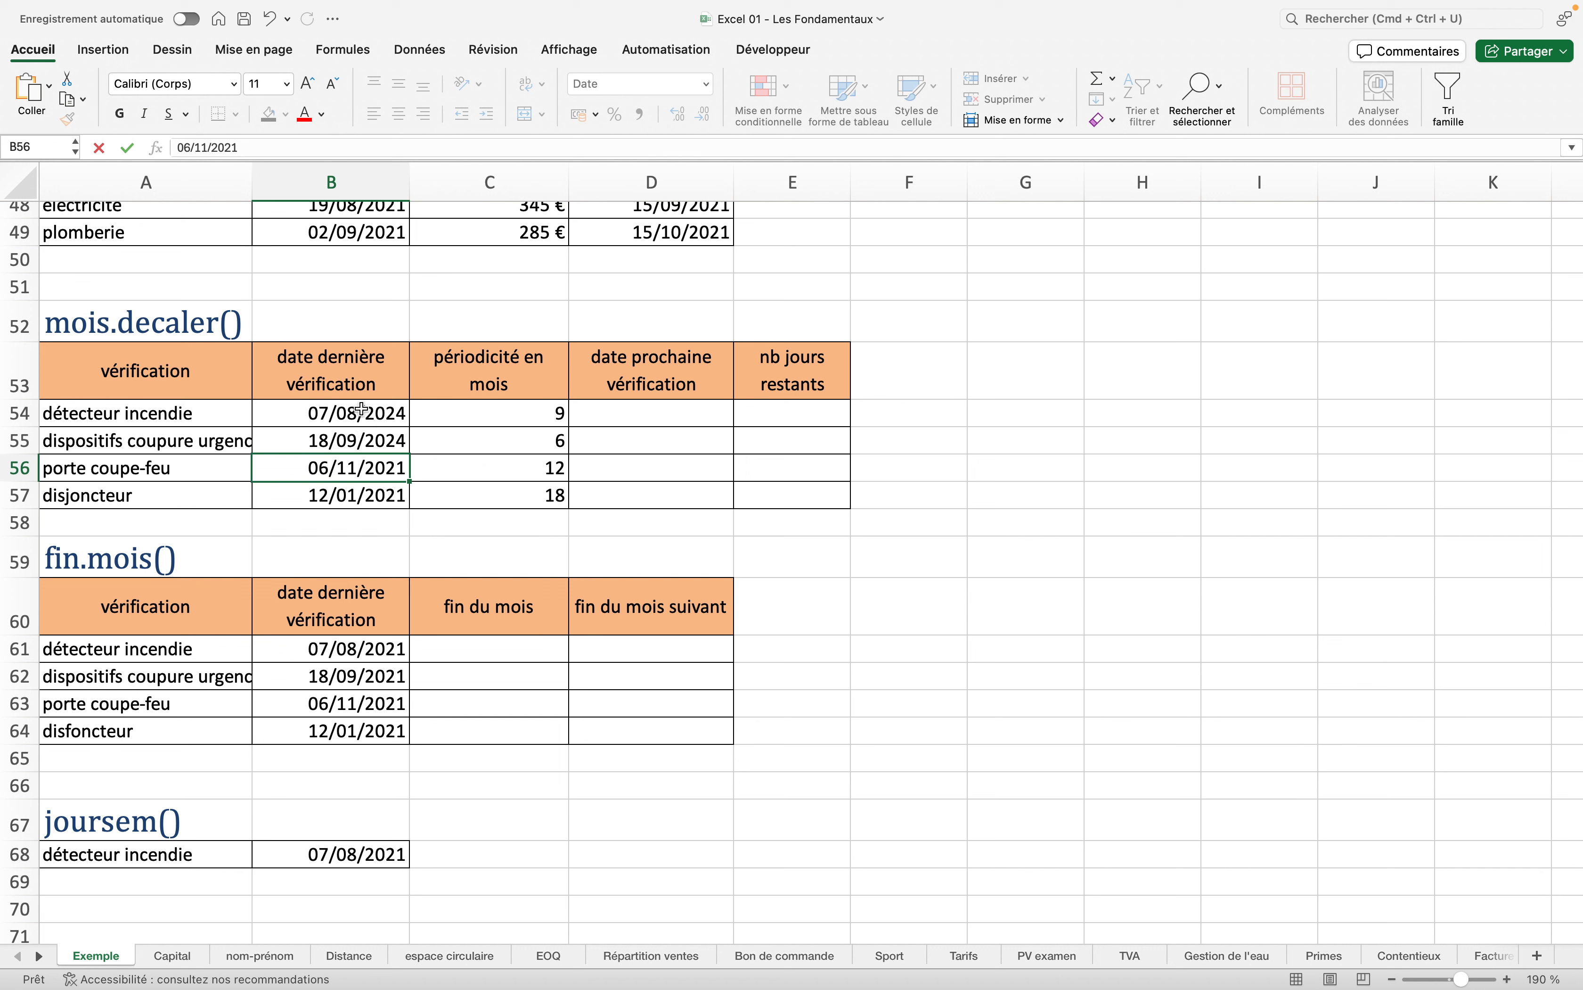
left_click(251, 141)
key("BackSpace")
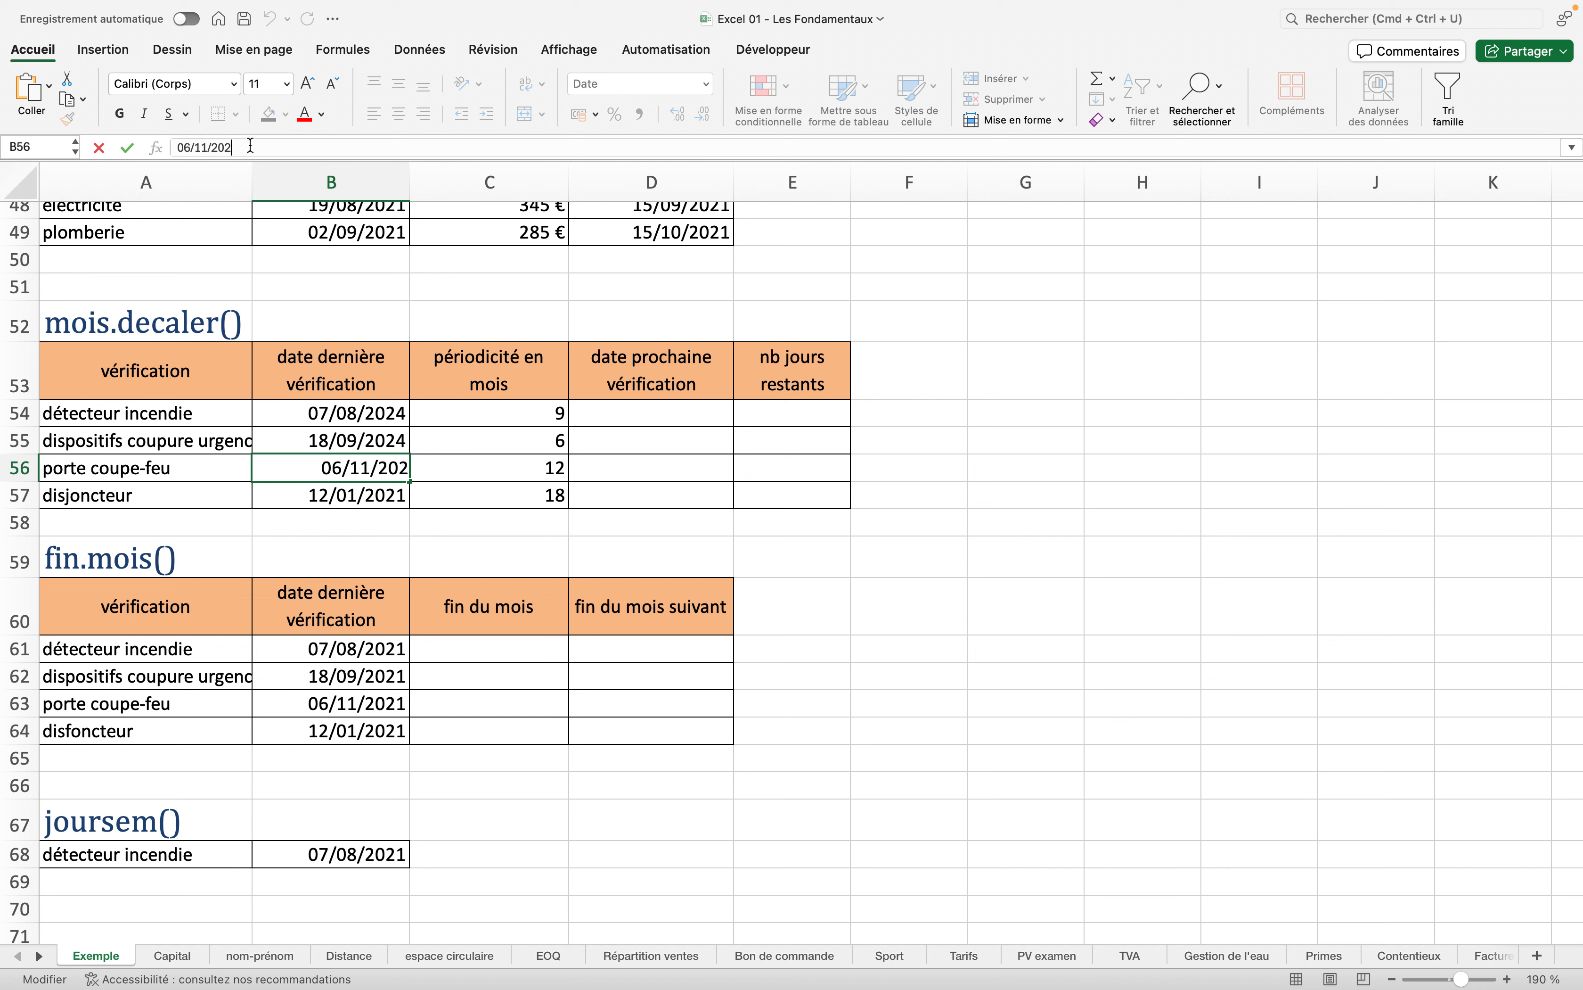
type("3")
key("Return")
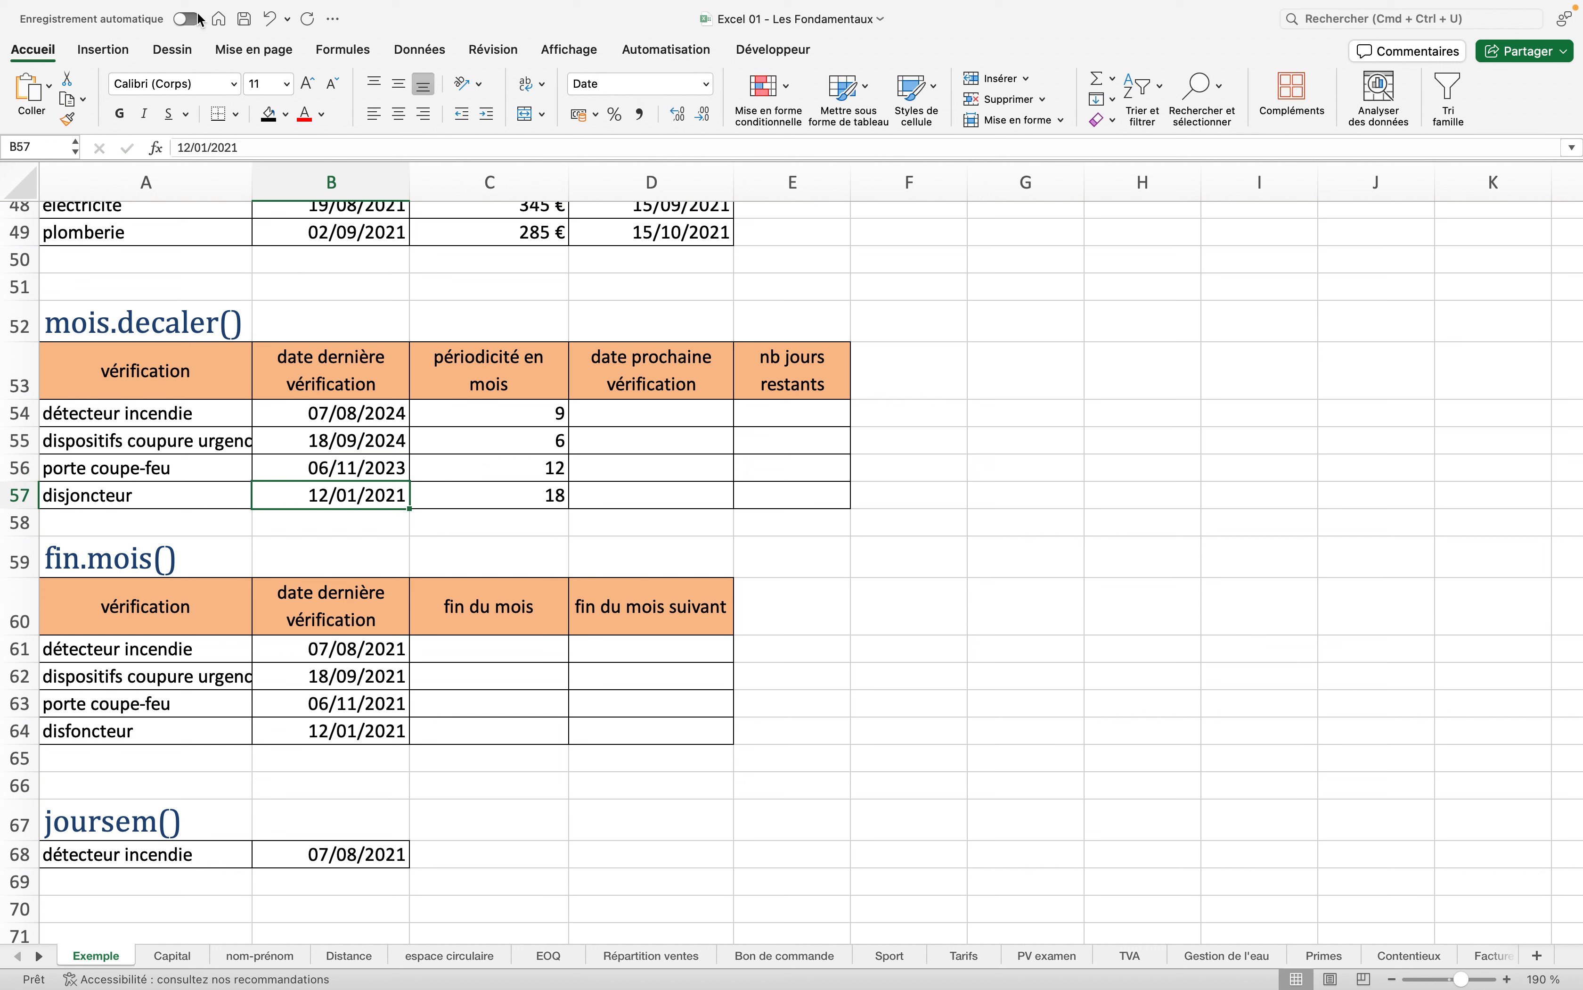
Set the last verification date of the disjoncteur in B57 to 12/01/2024.
left_click(245, 148)
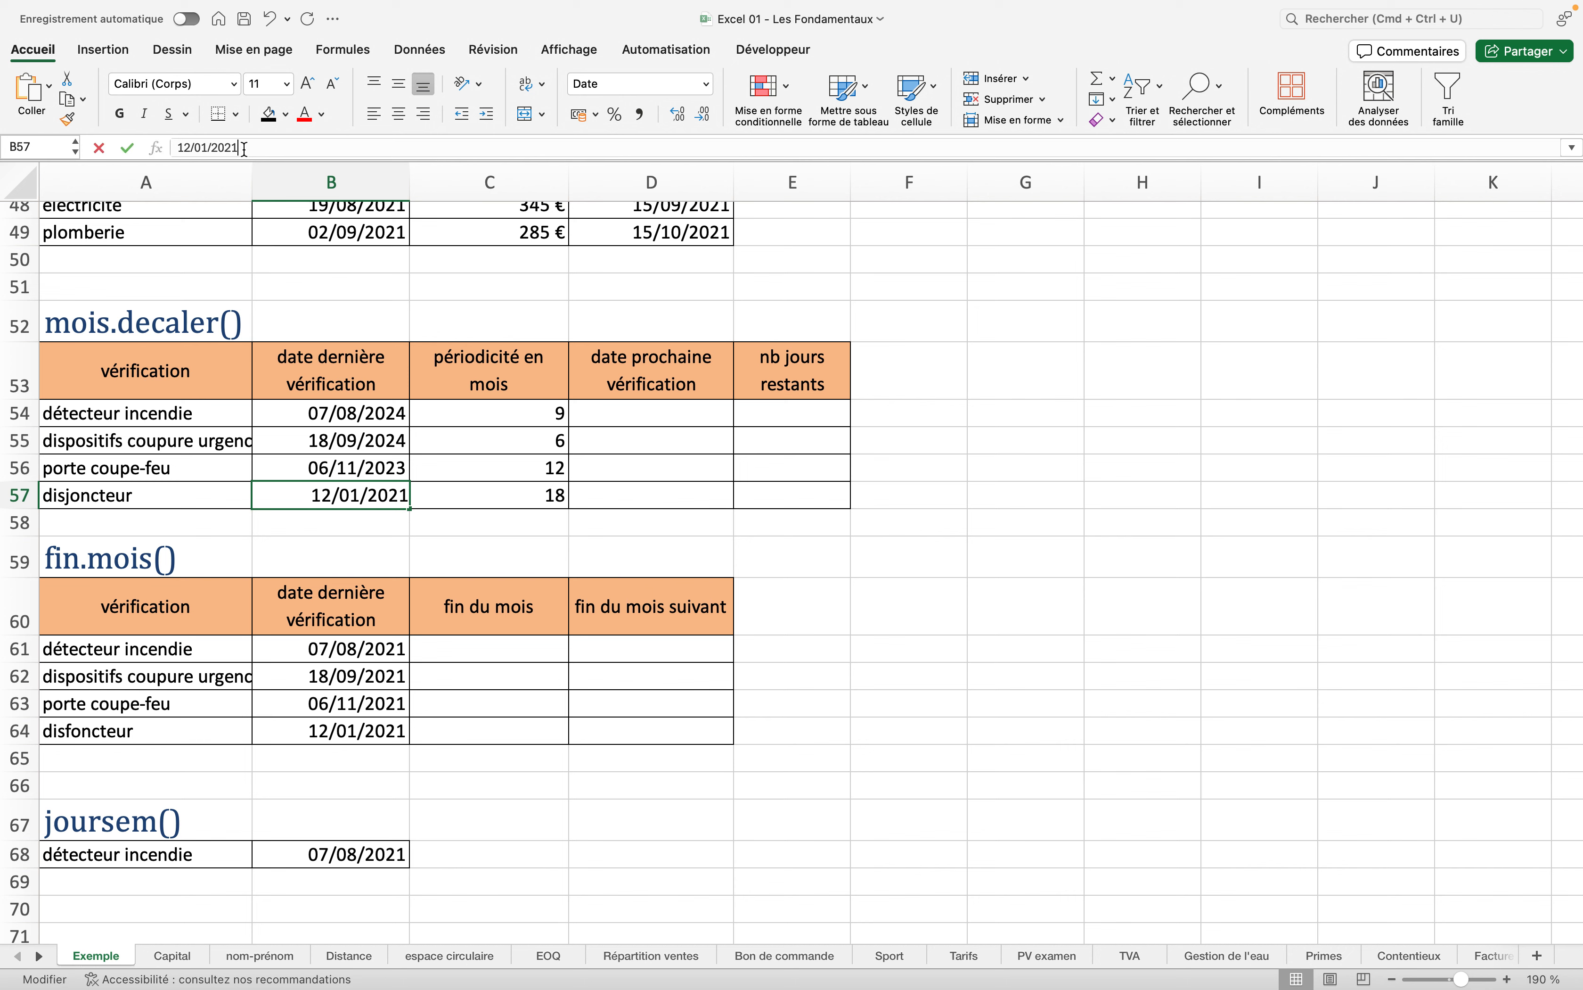
key("BackSpace")
type("3")
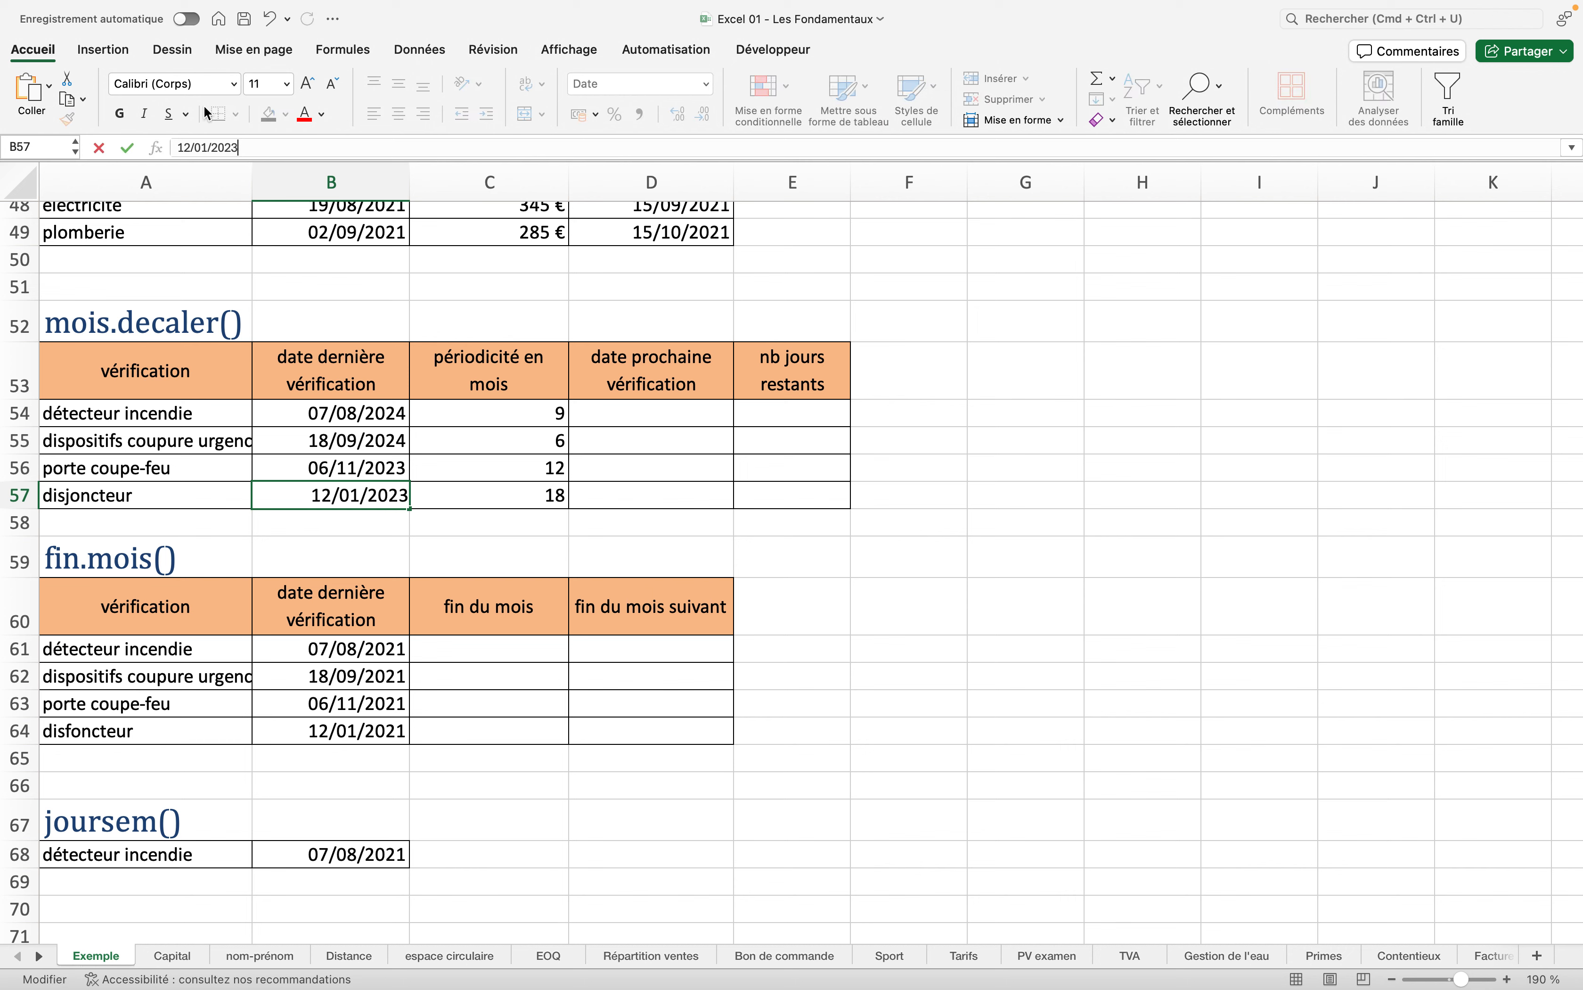
key("BackSpace")
type("5")
key("BackSpace")
type("4")
Change the porte coupe-feu's last verification date in B56 to 06/11/2024.
left_click(348, 468)
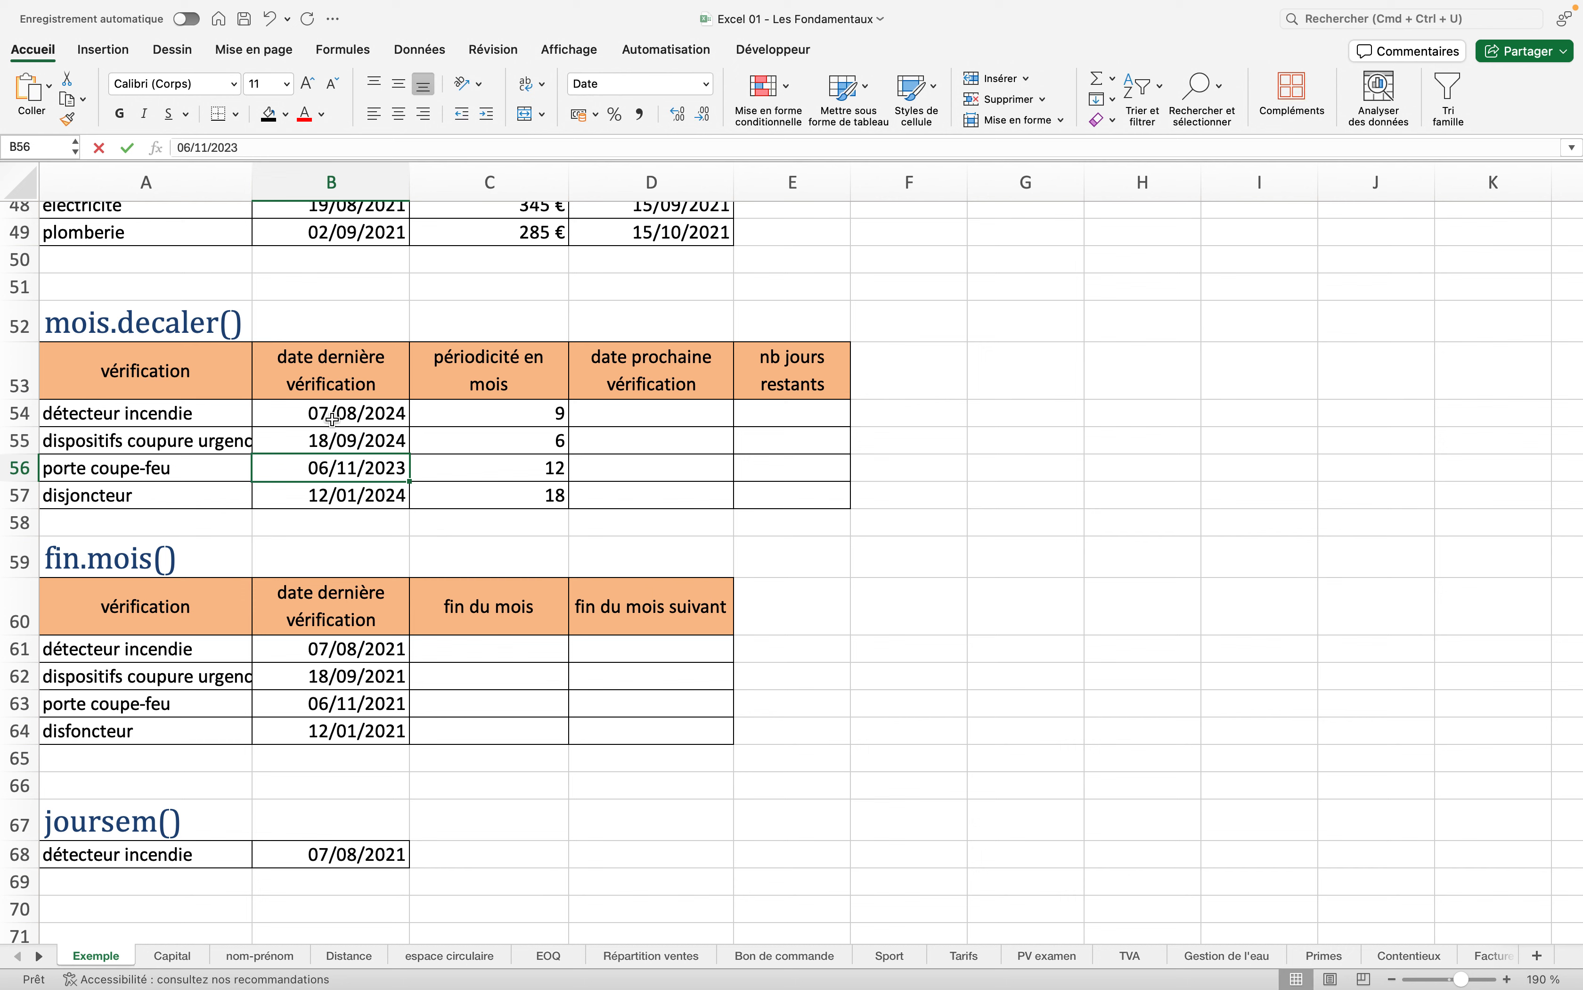
left_click(243, 148)
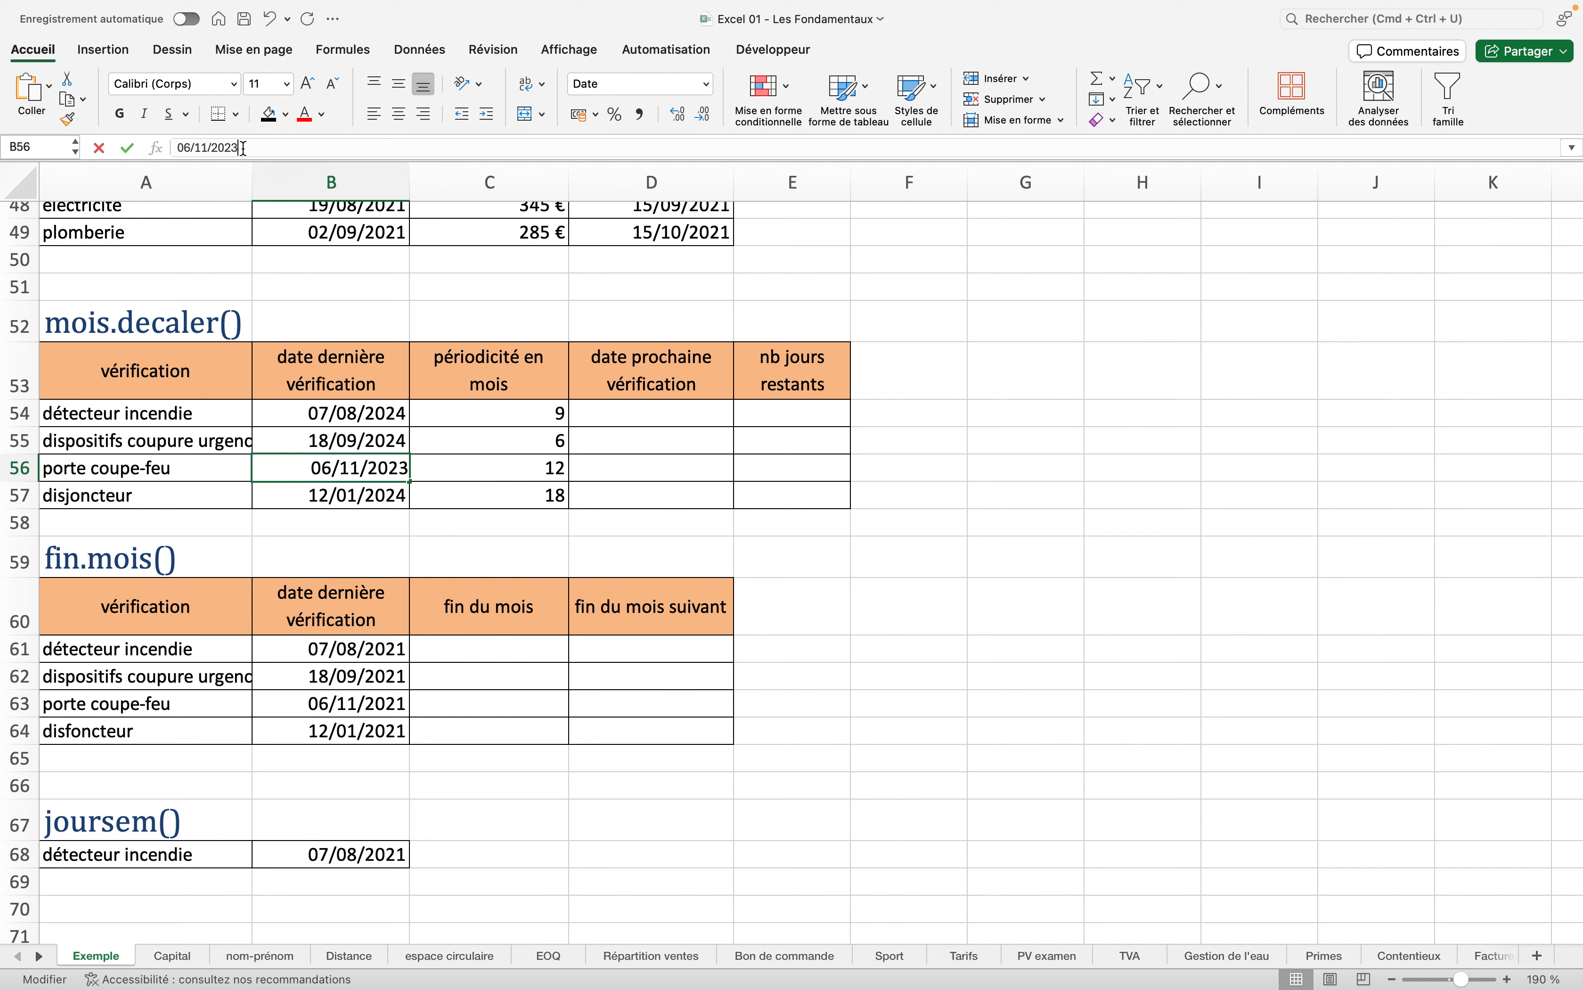
key("BackSpace")
type("4")
key("Return")
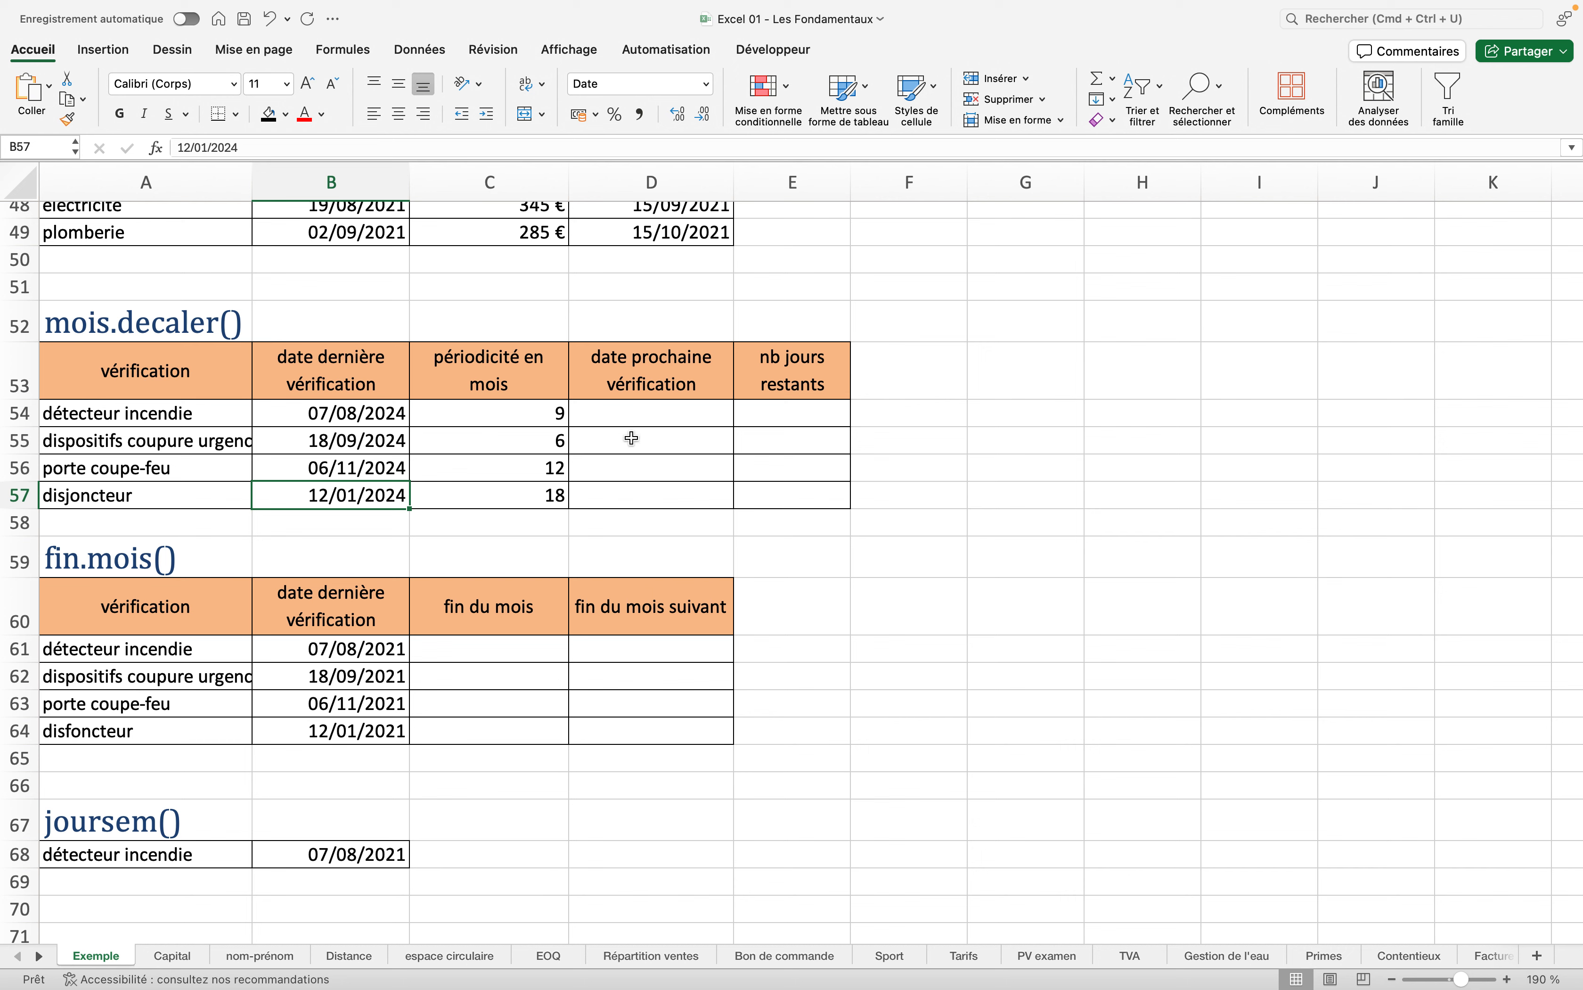
Enter the formula =MOIS.DECALER(B54;C54) in D54 to calculate the détecteur incendie's next verification date.
left_click(613, 413)
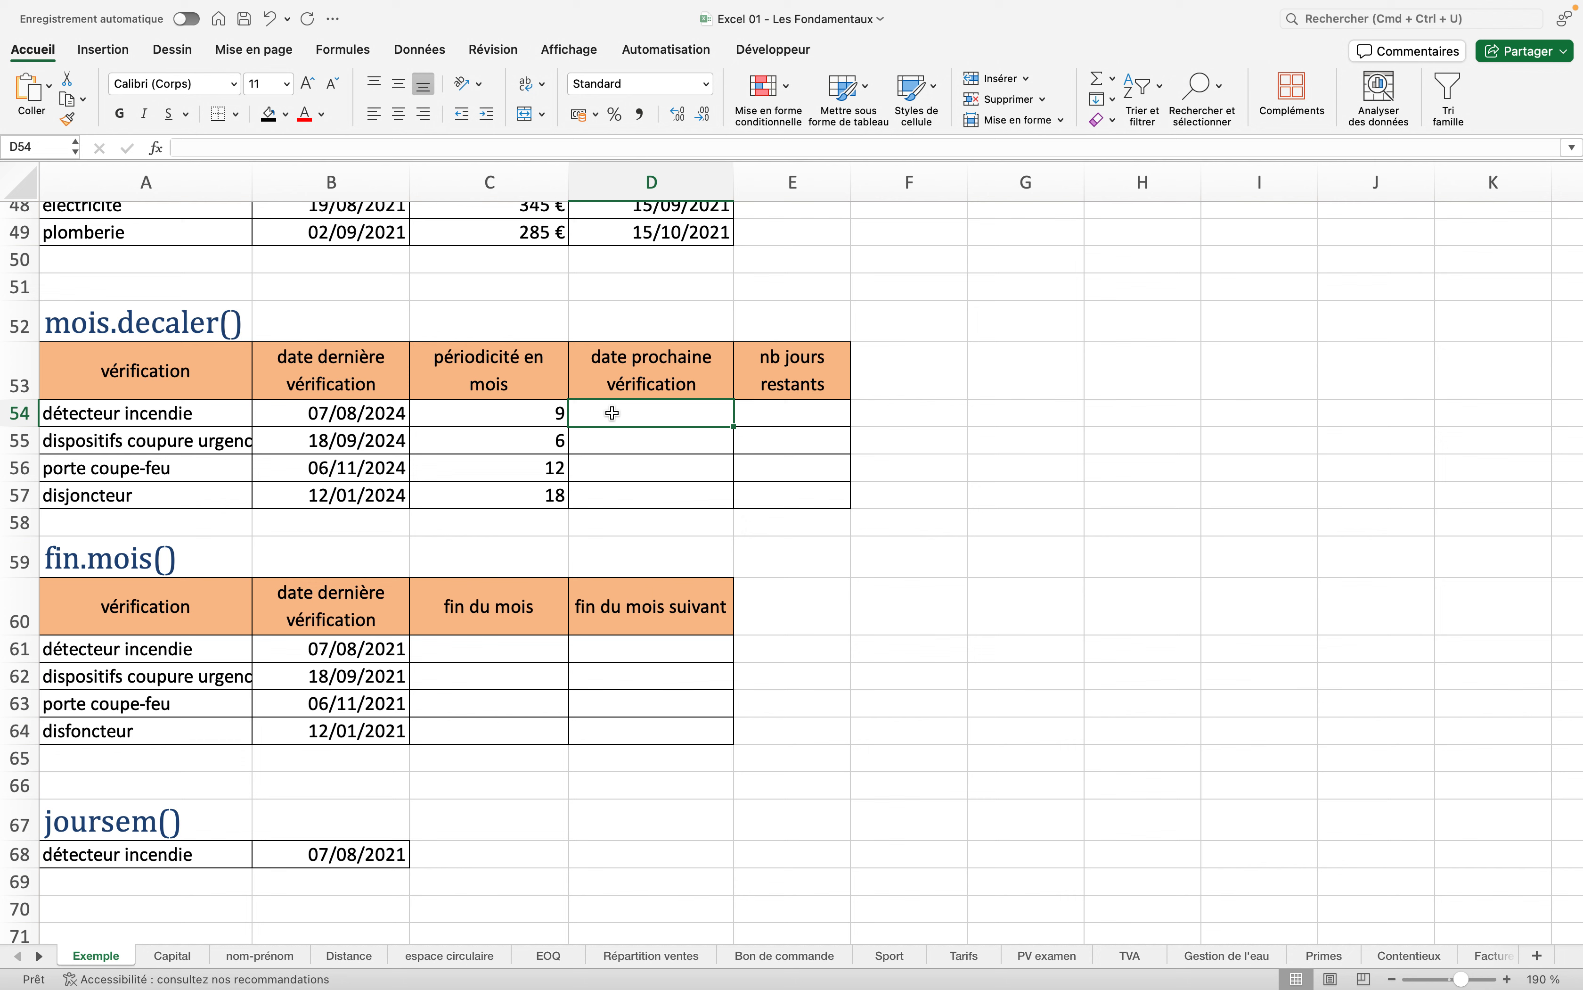
type("=")
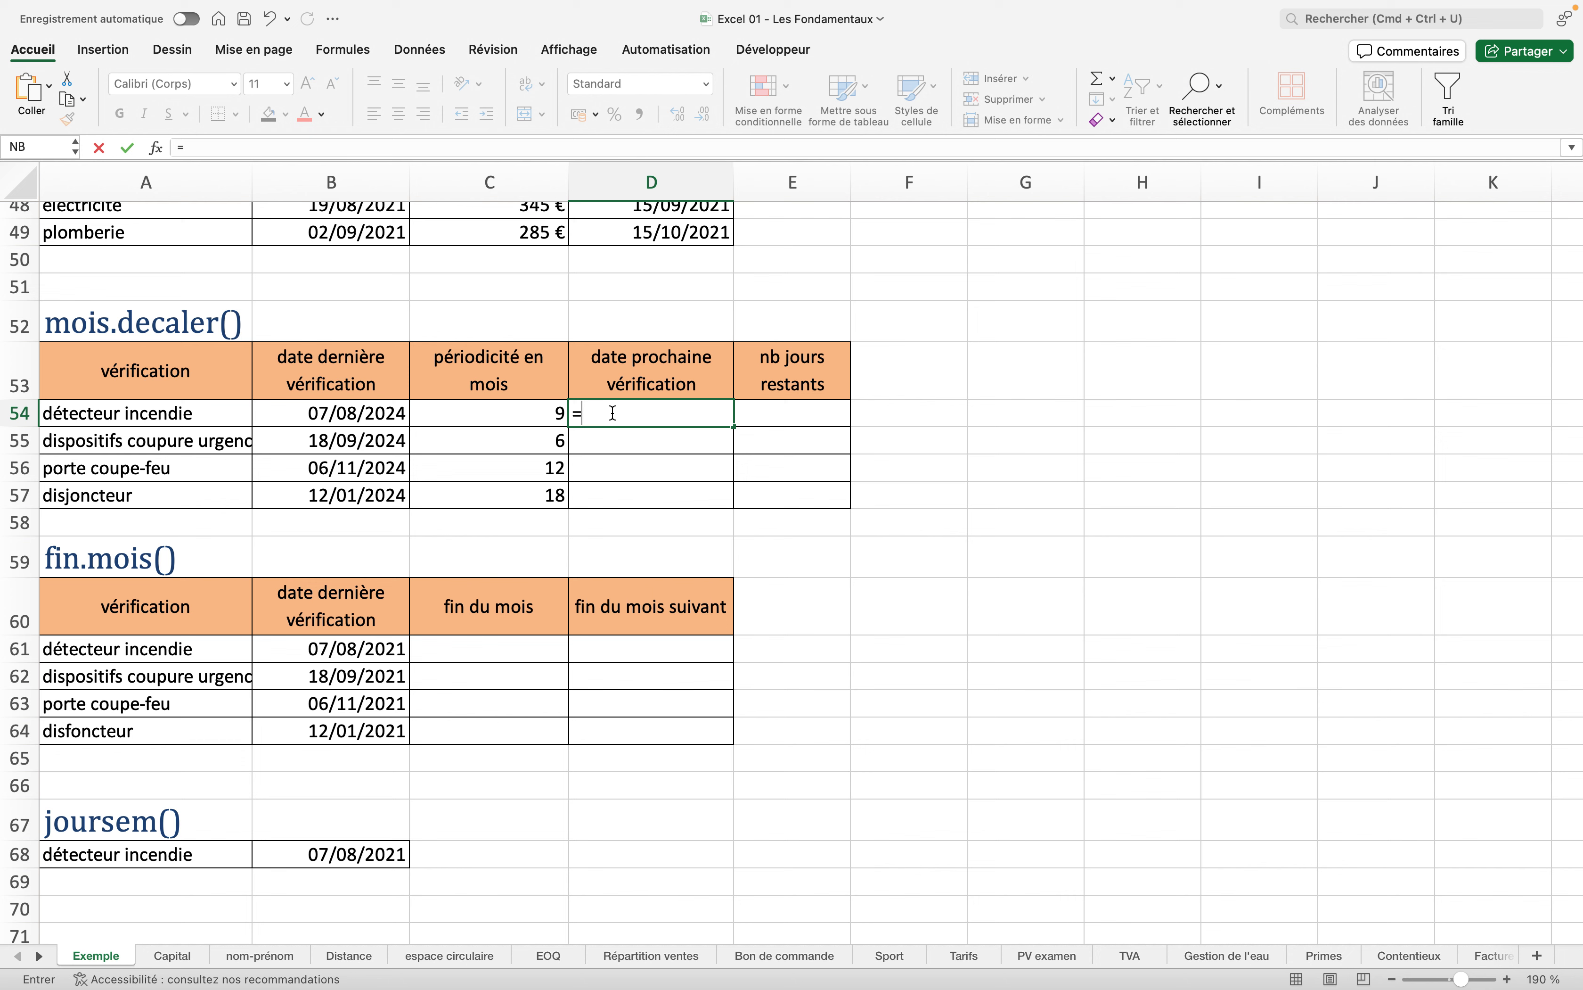
type("mois")
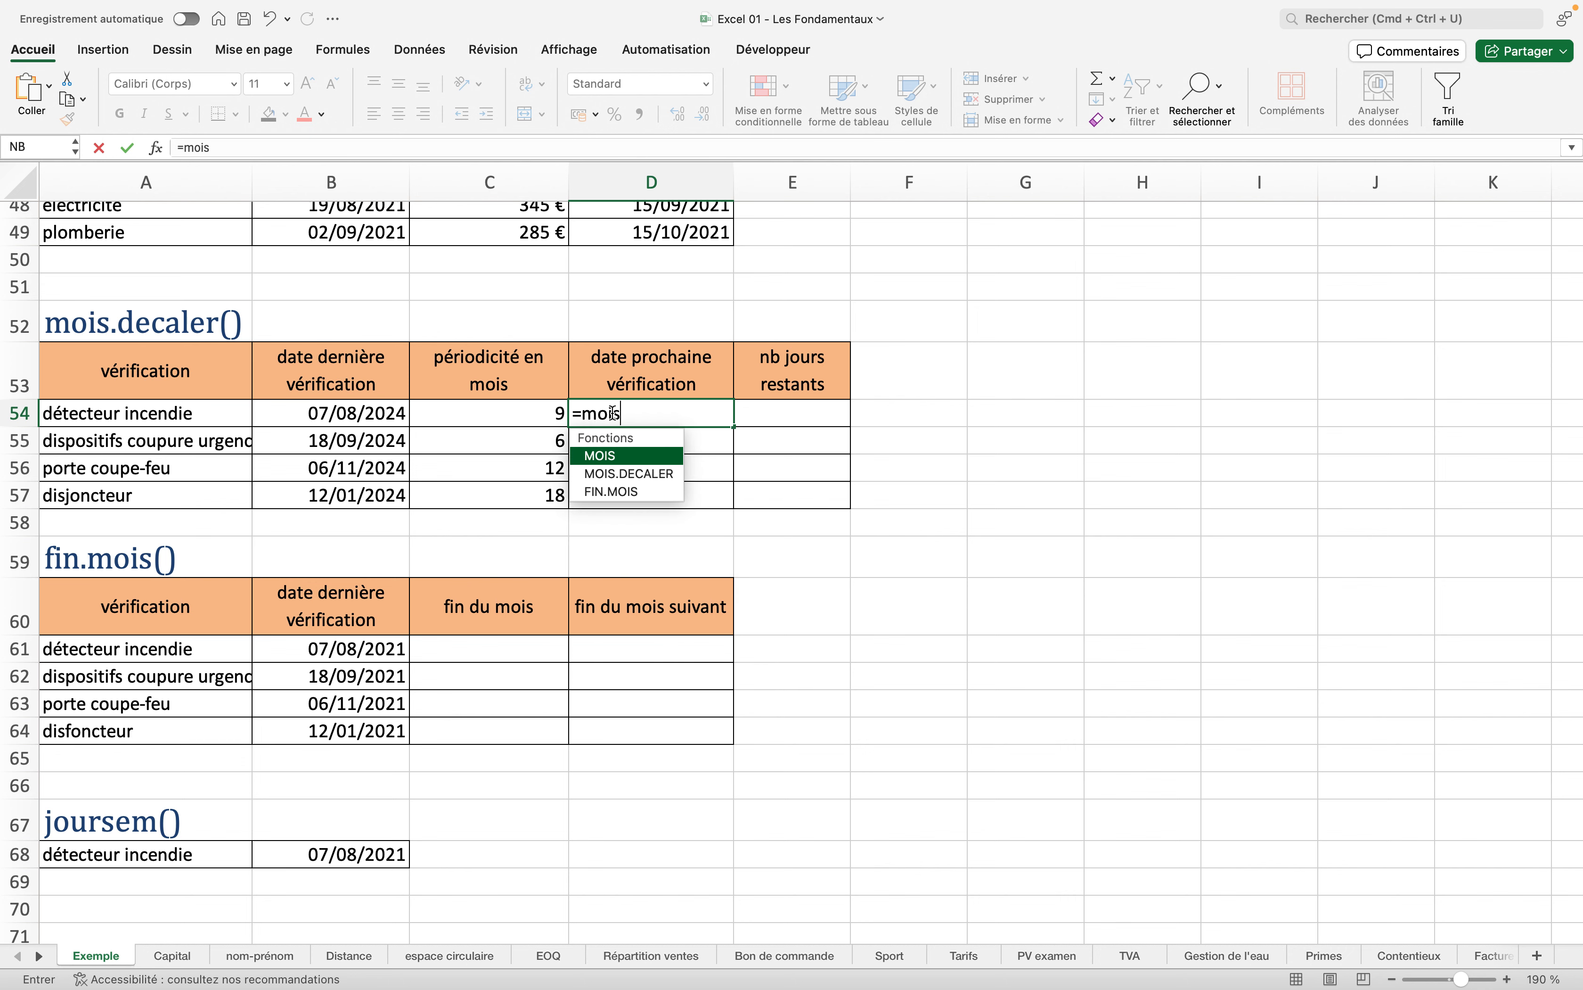
type(".de")
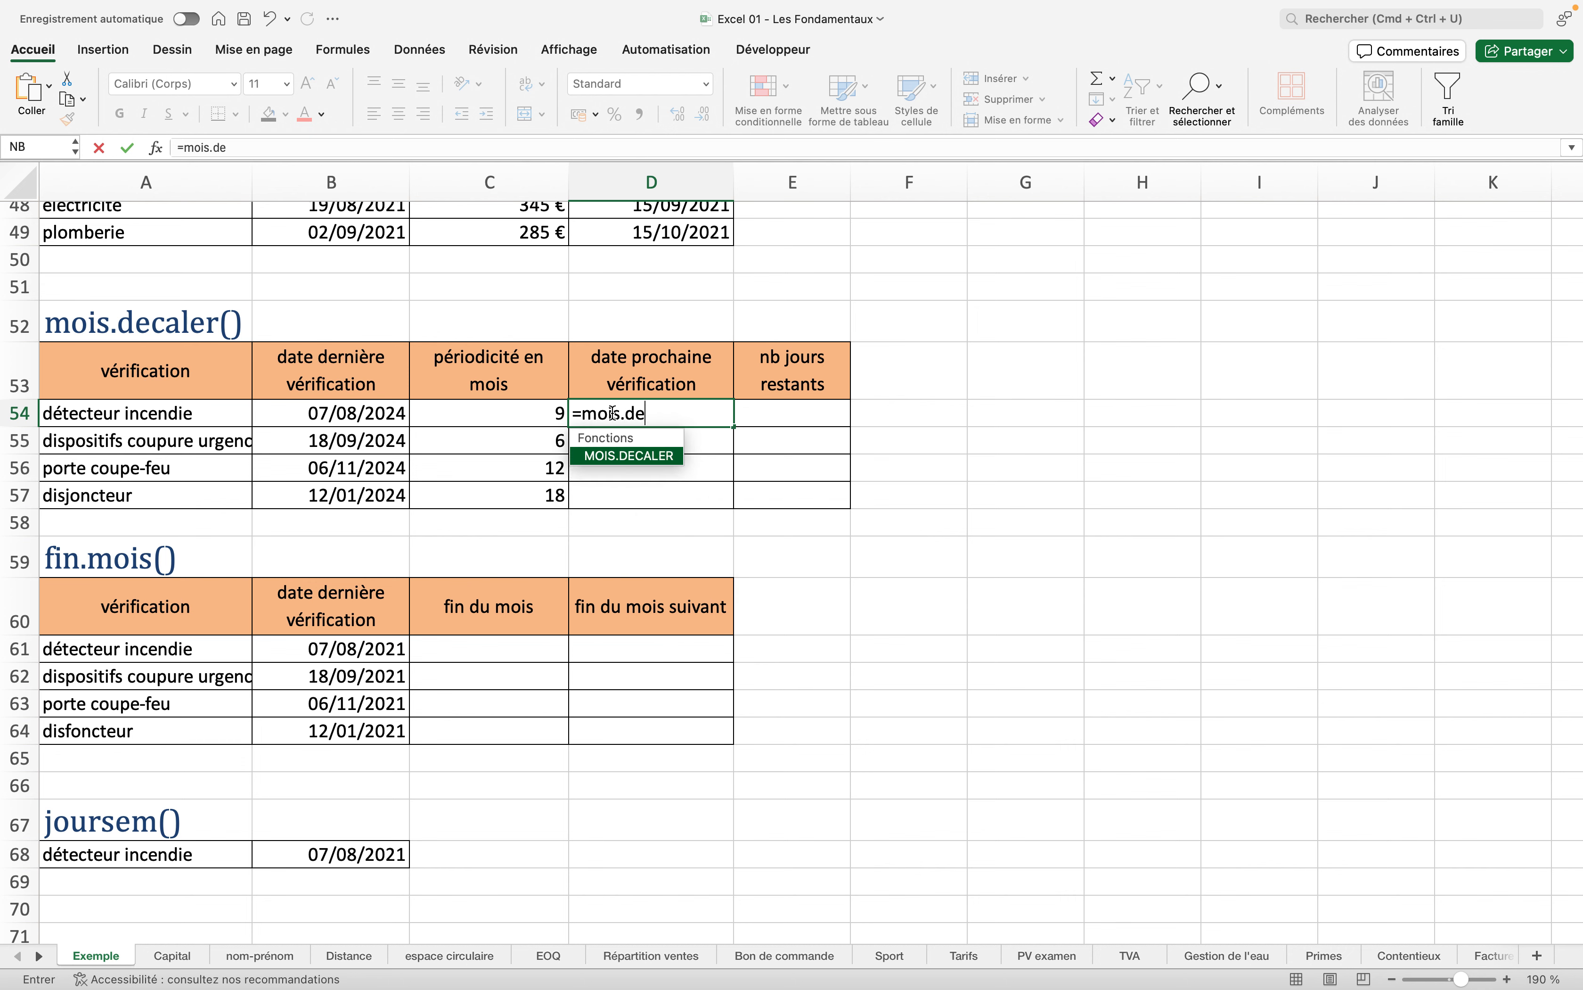
type("caler(")
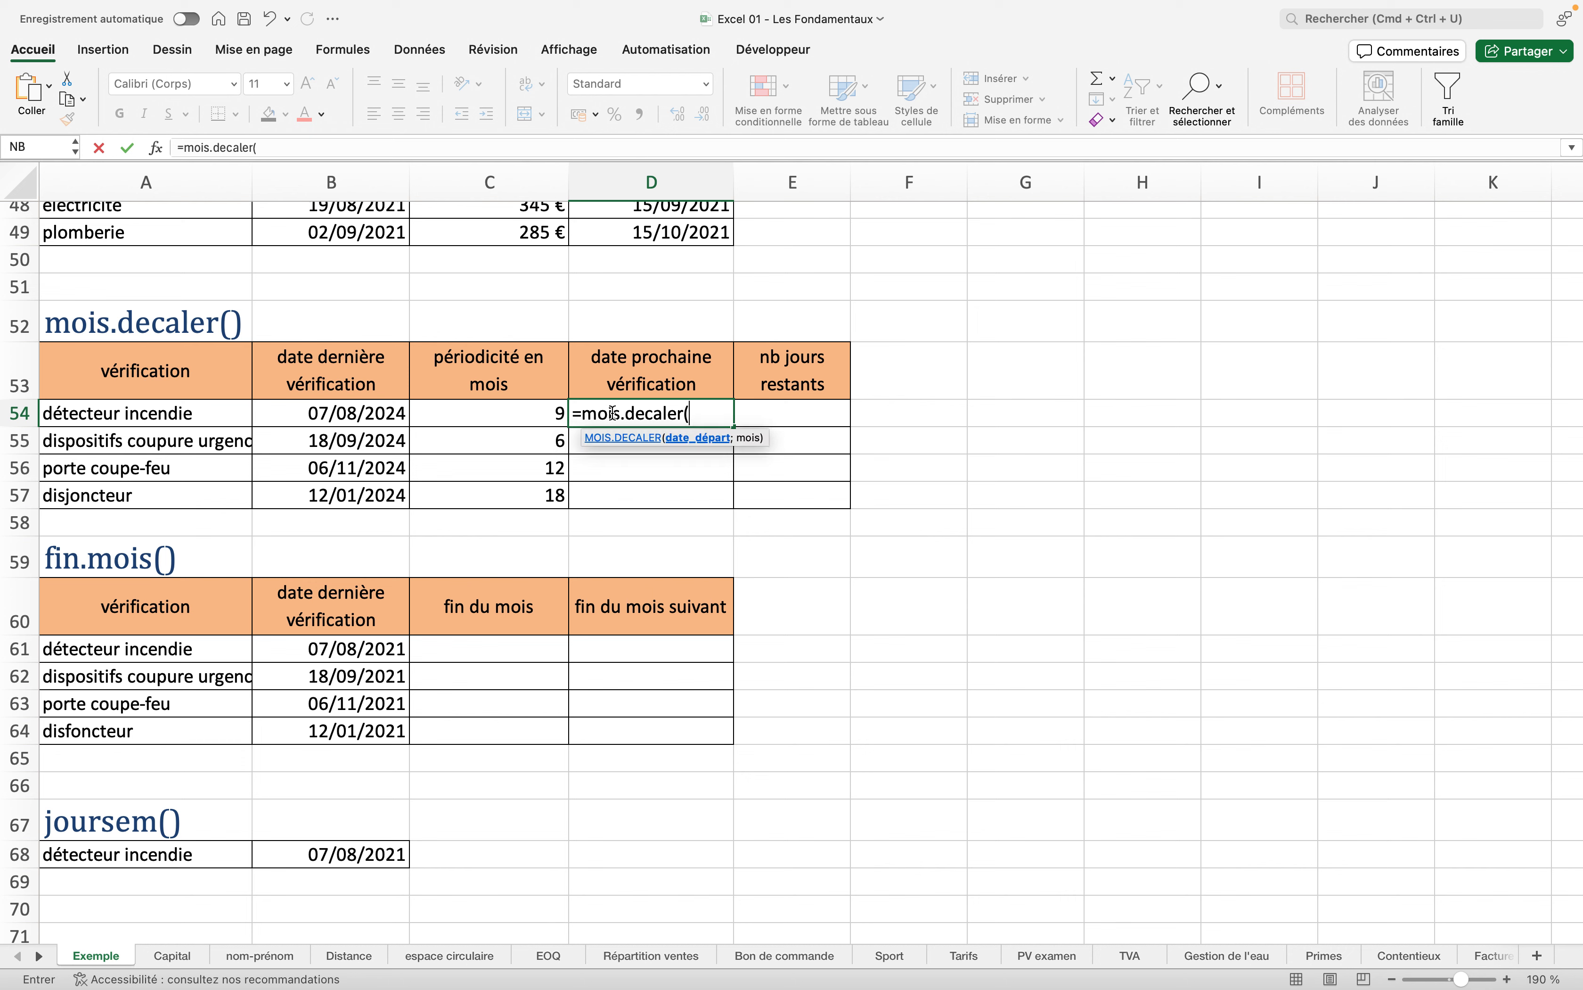
left_click(367, 420)
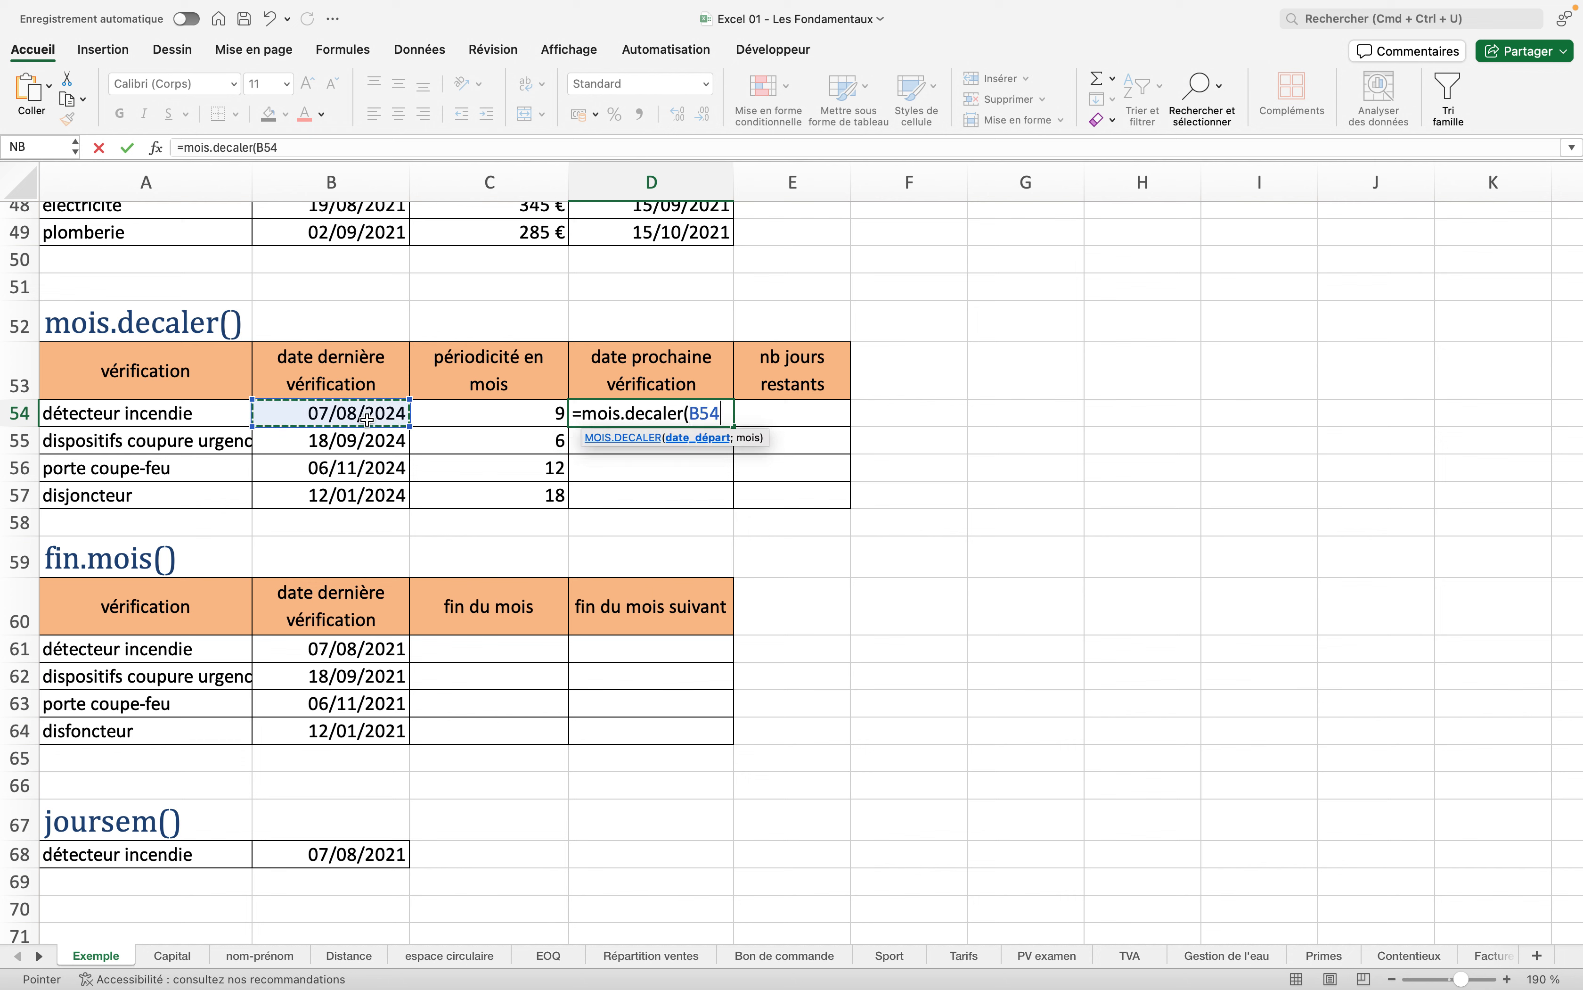
type(";")
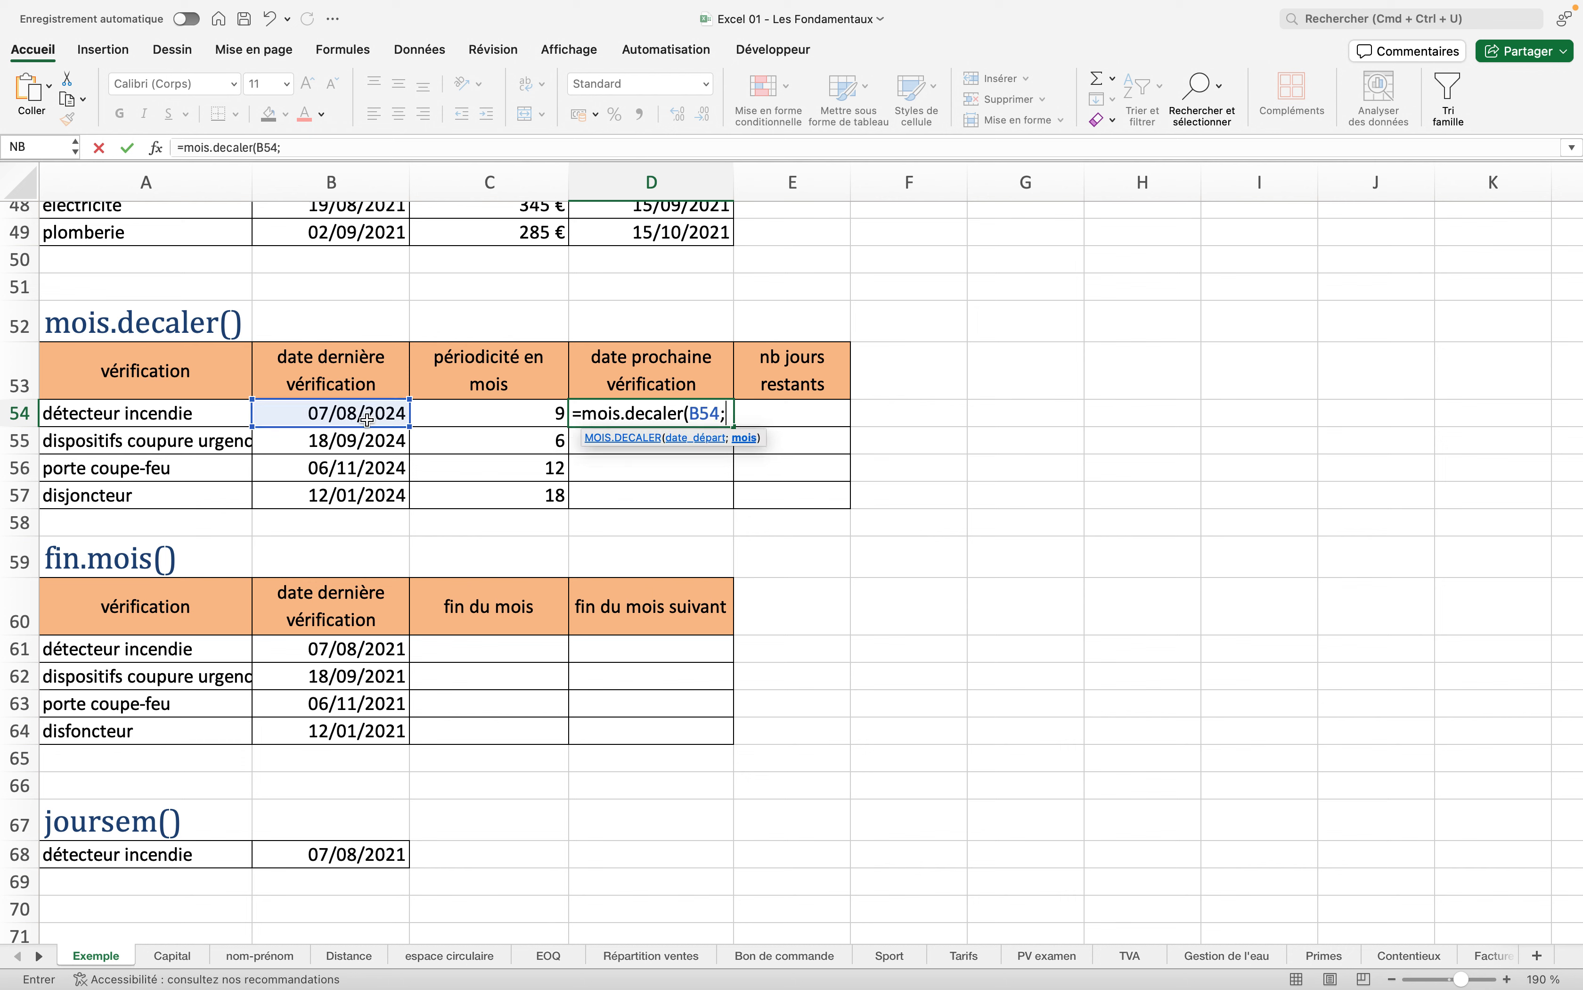
left_click(456, 420)
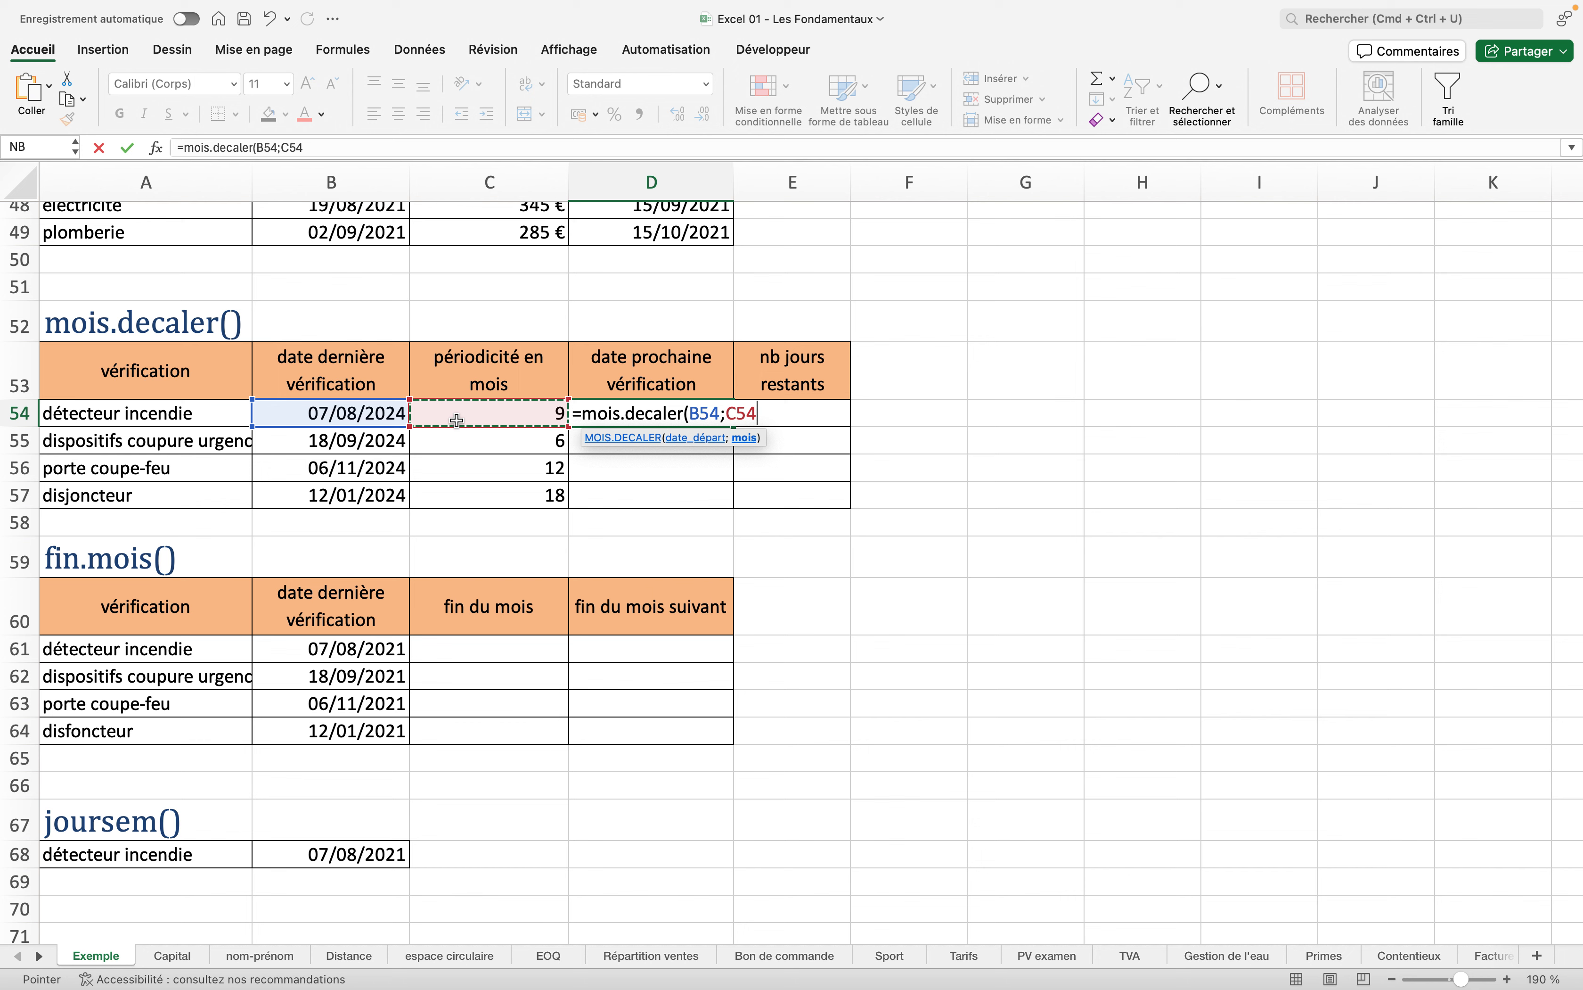
type(")")
key("Return")
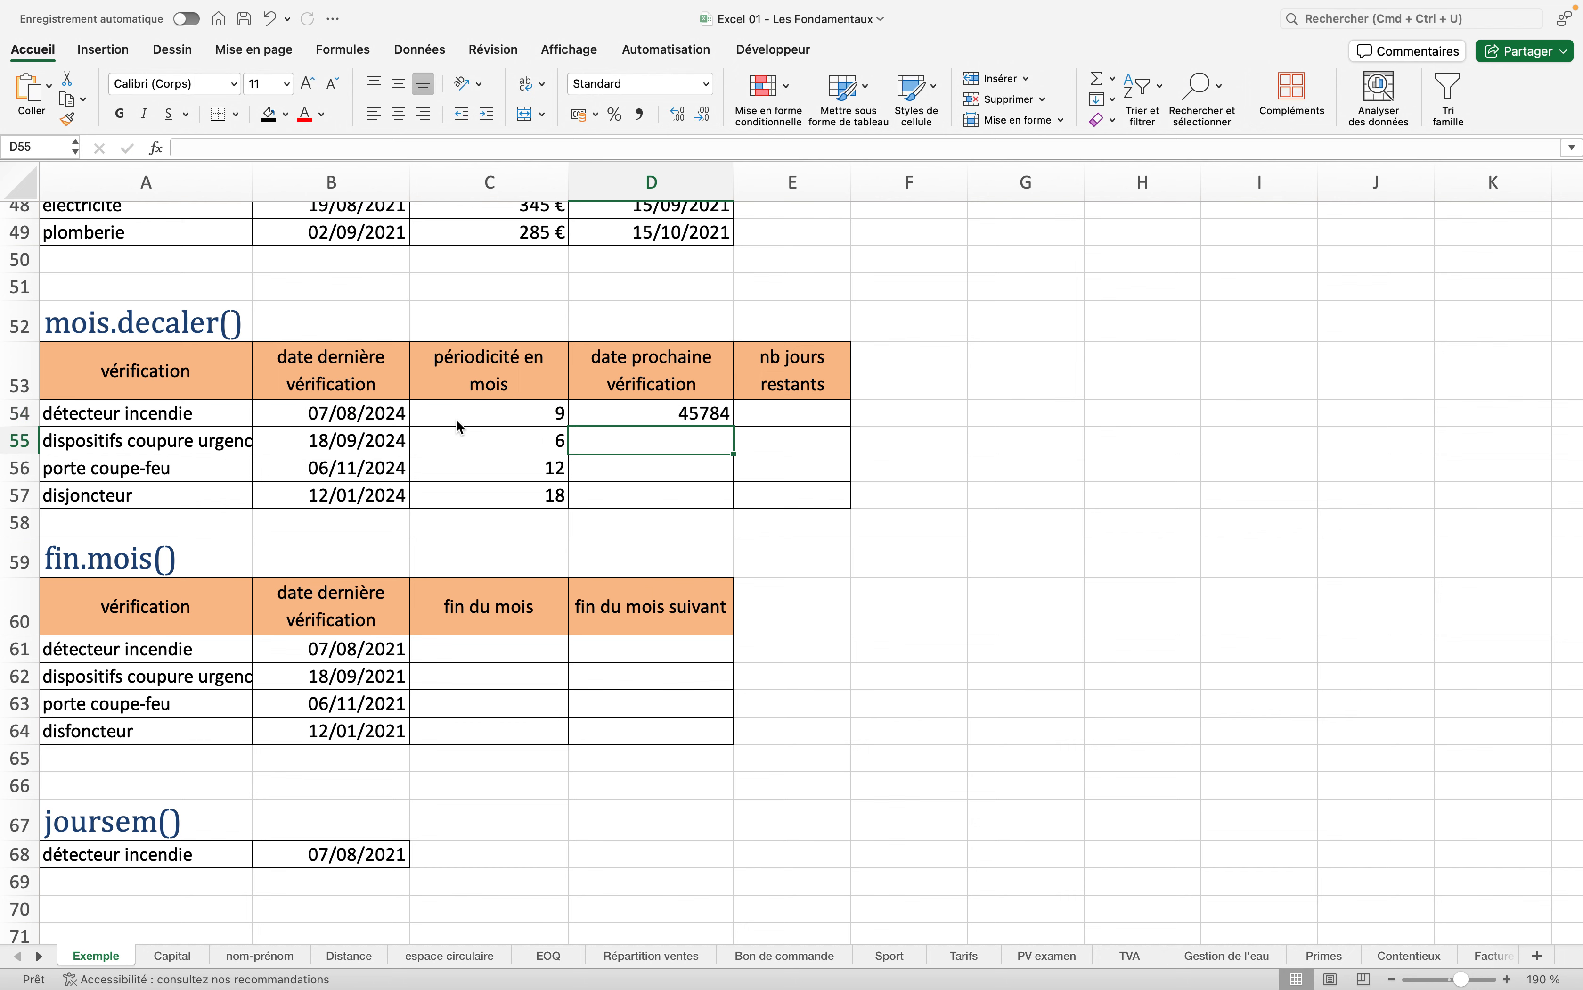
Format D54 as a short date (Date courte) and fill its formula down to D57.
left_click(682, 416)
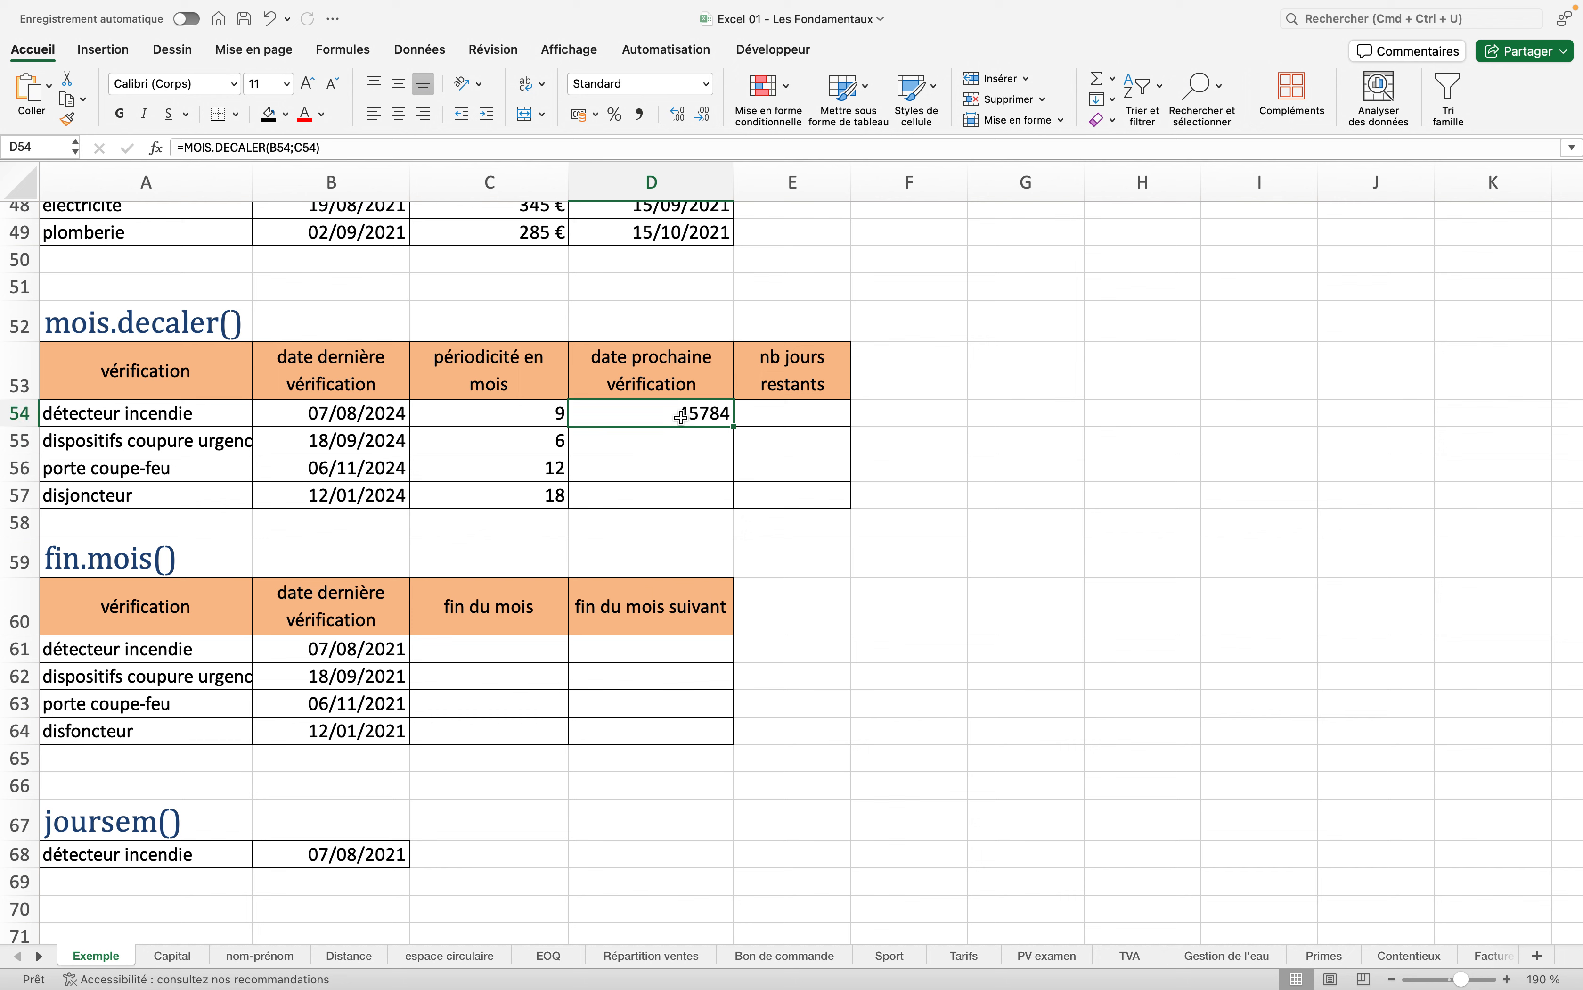
left_click(707, 84)
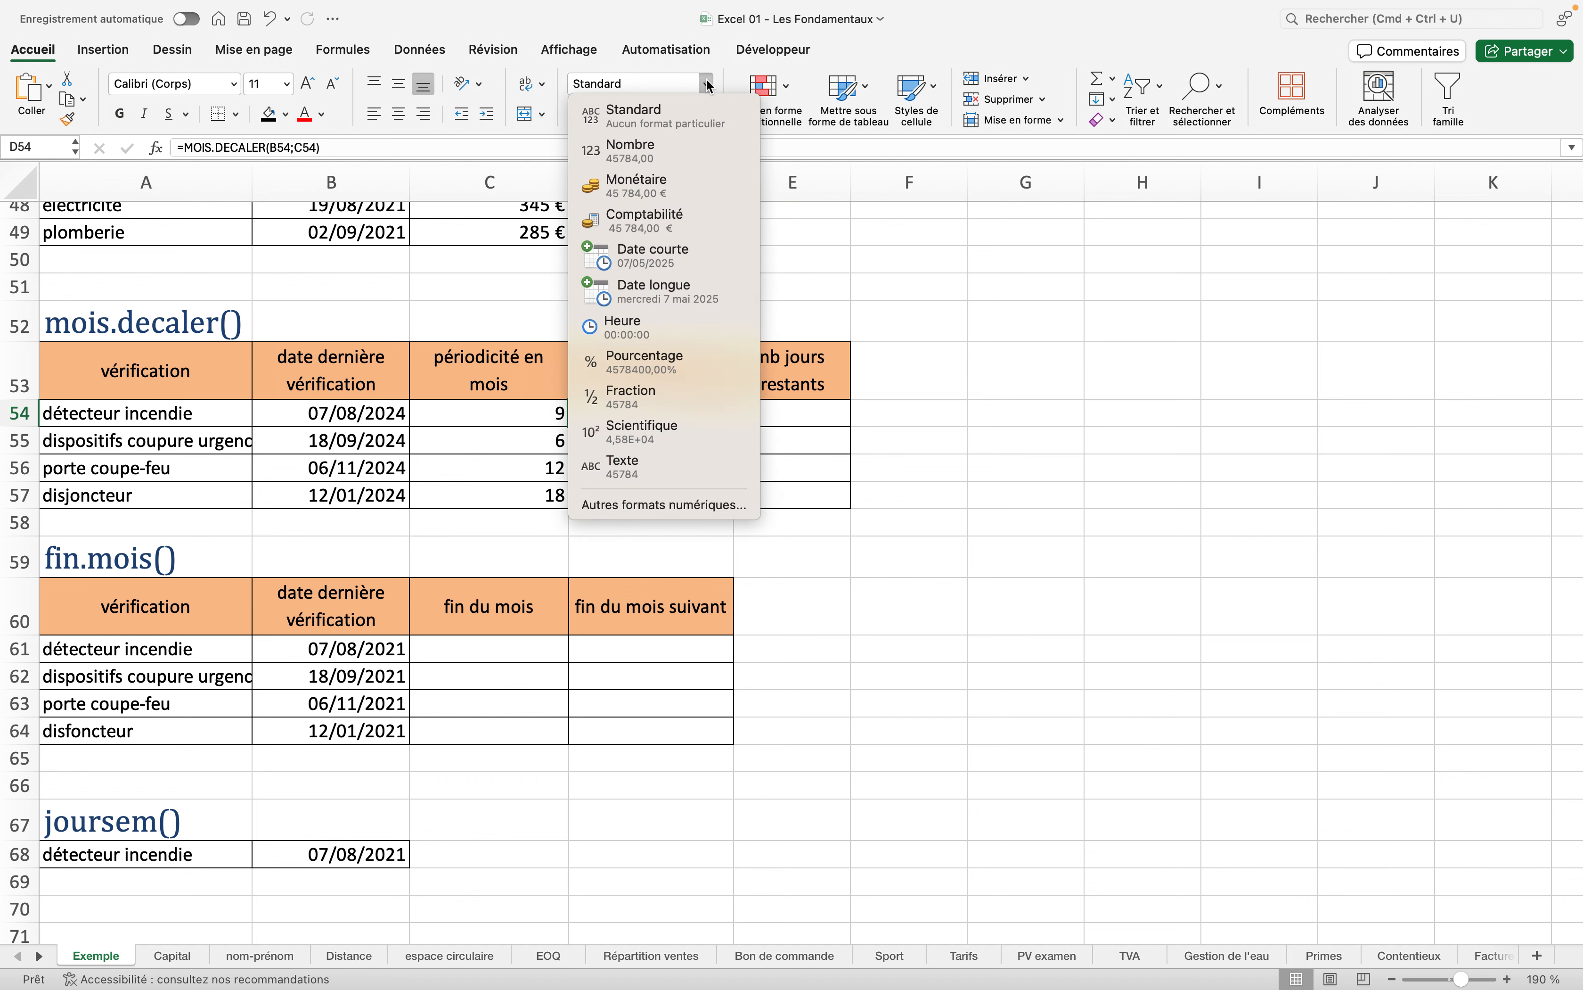
left_click(701, 259)
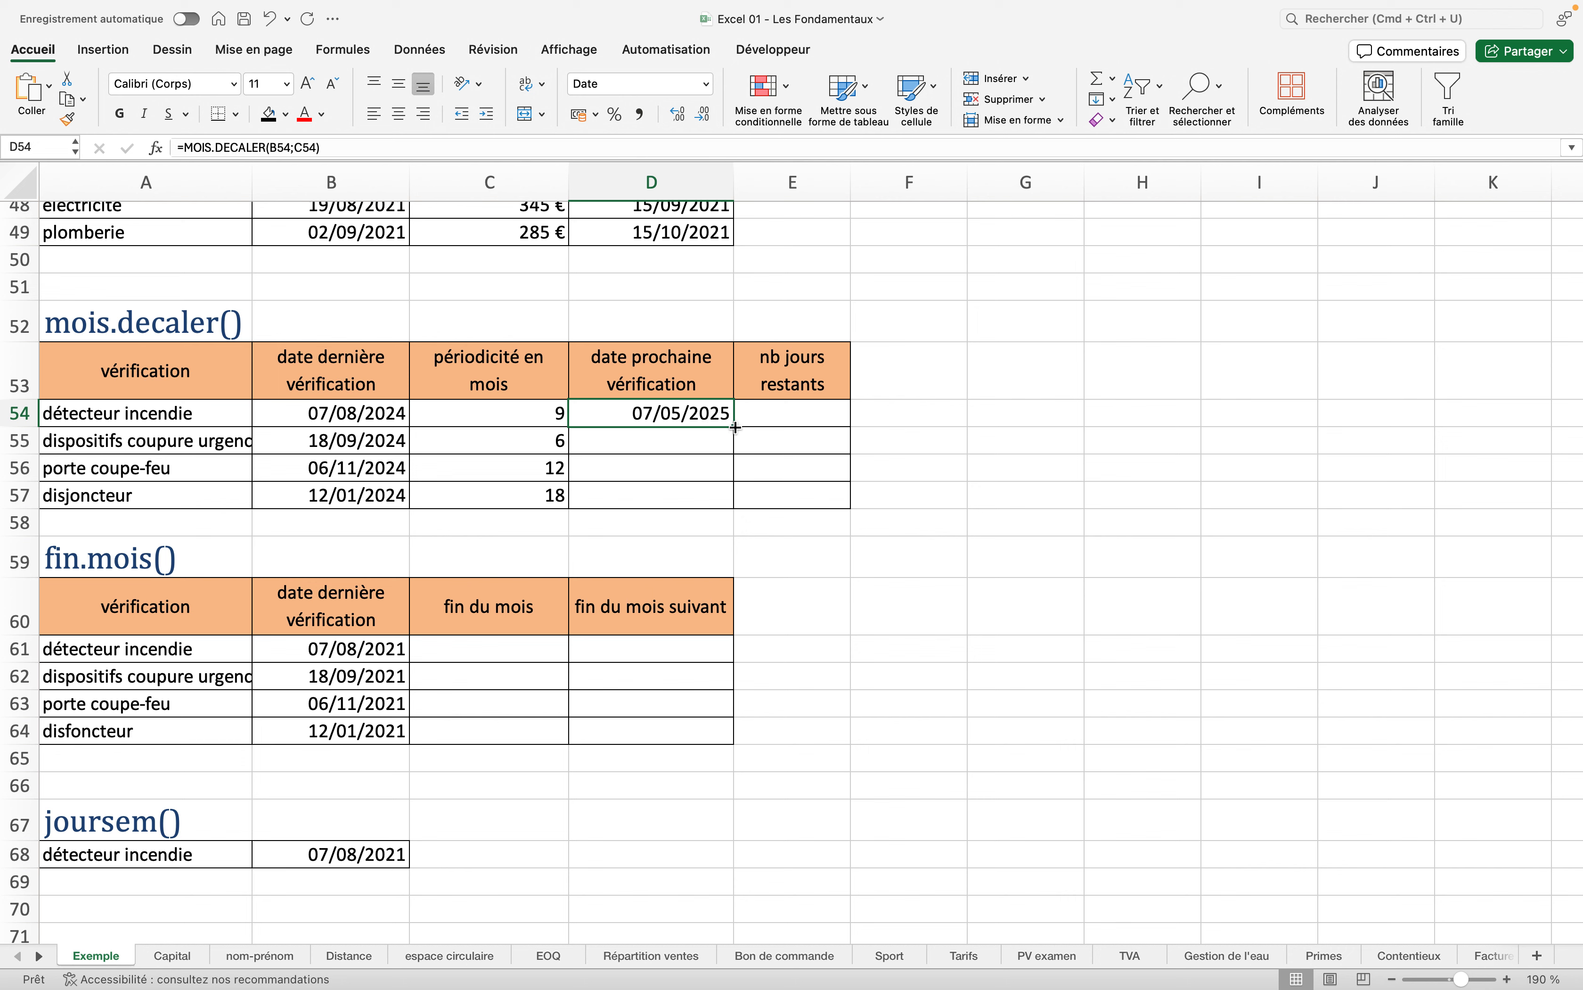
left_click_drag(735, 427, 736, 499)
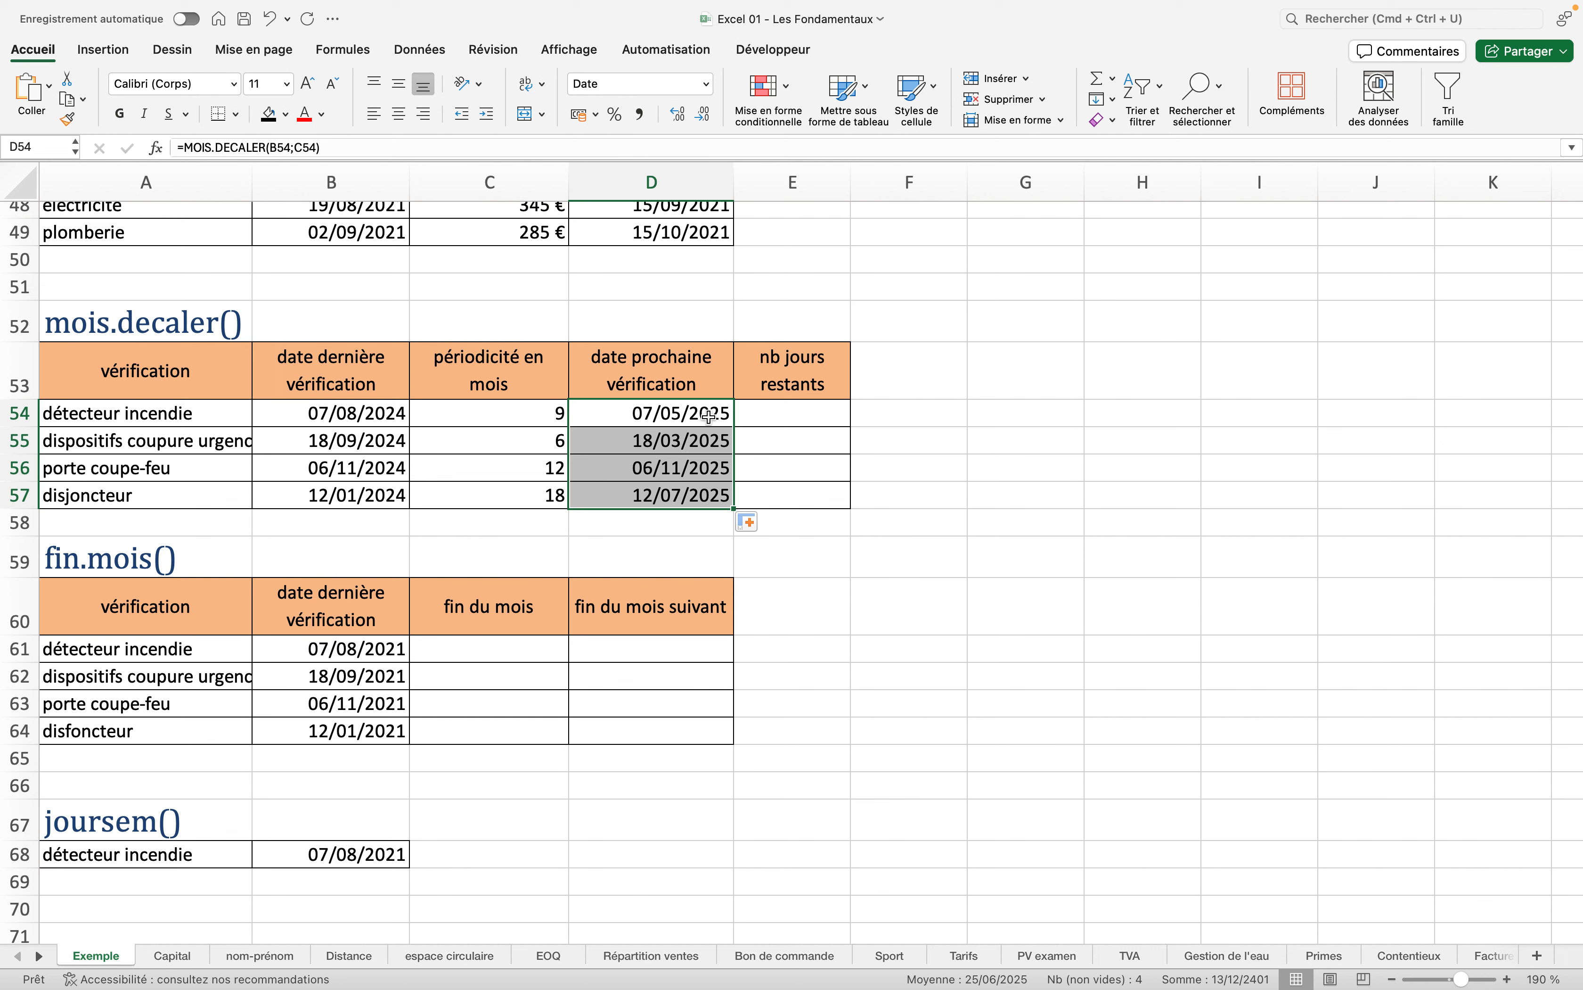
Enter the formula =D54-AUJOURDHUI() in E54 to calculate the détecteur incendie's remaining days.
left_click(755, 411)
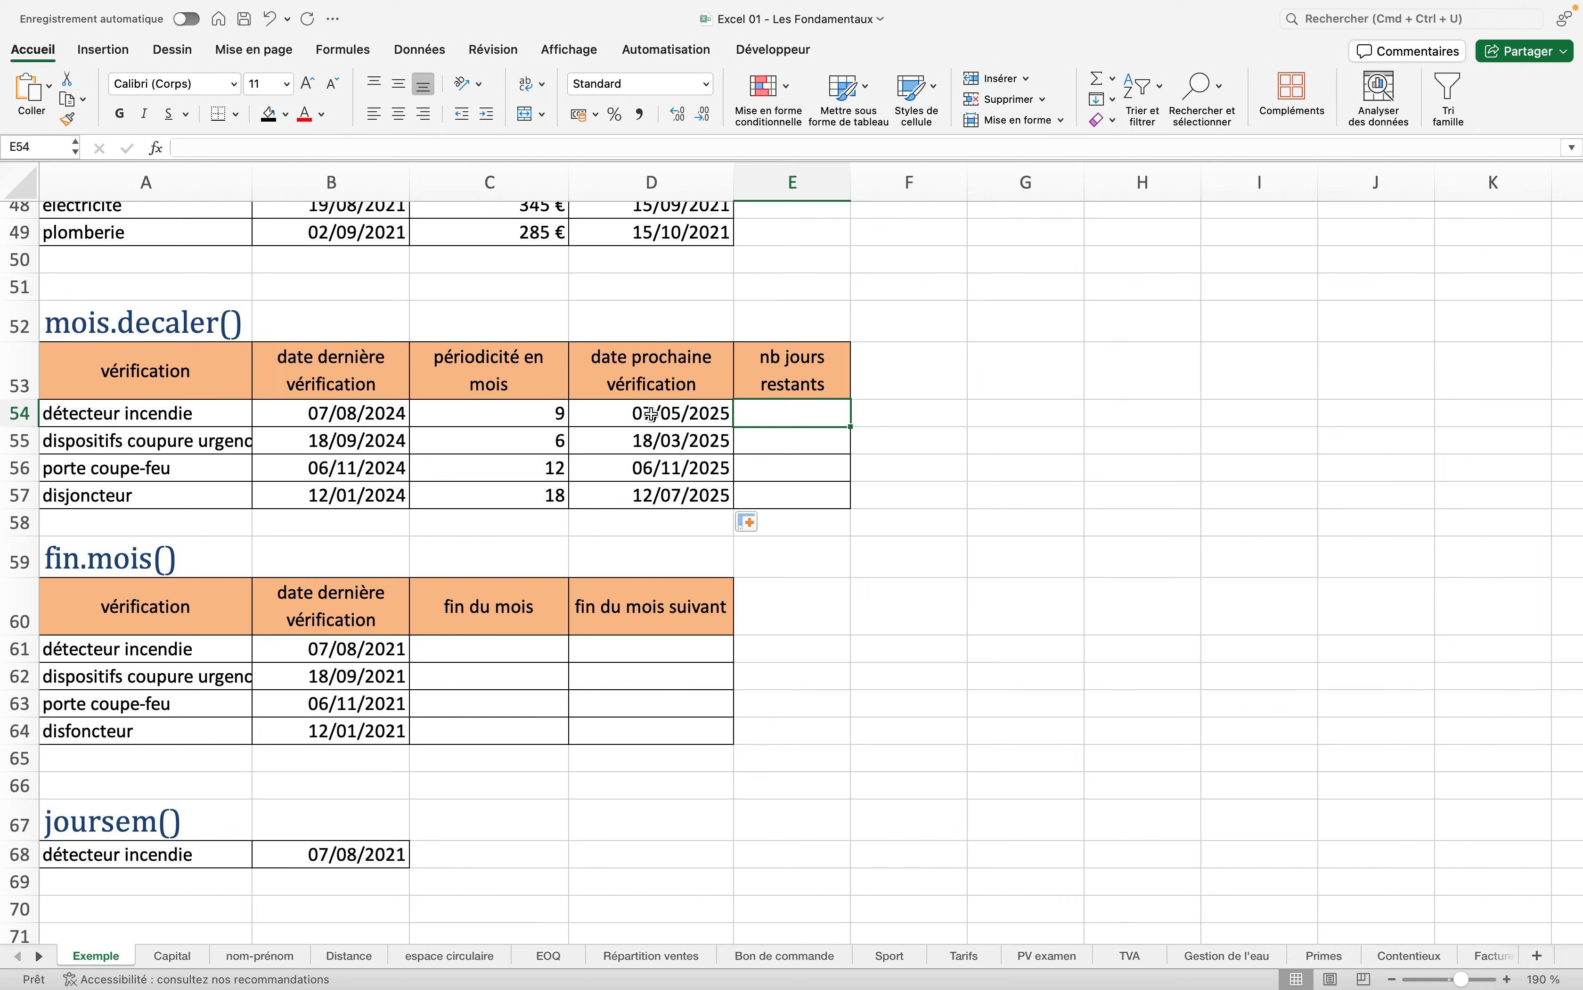
type("=")
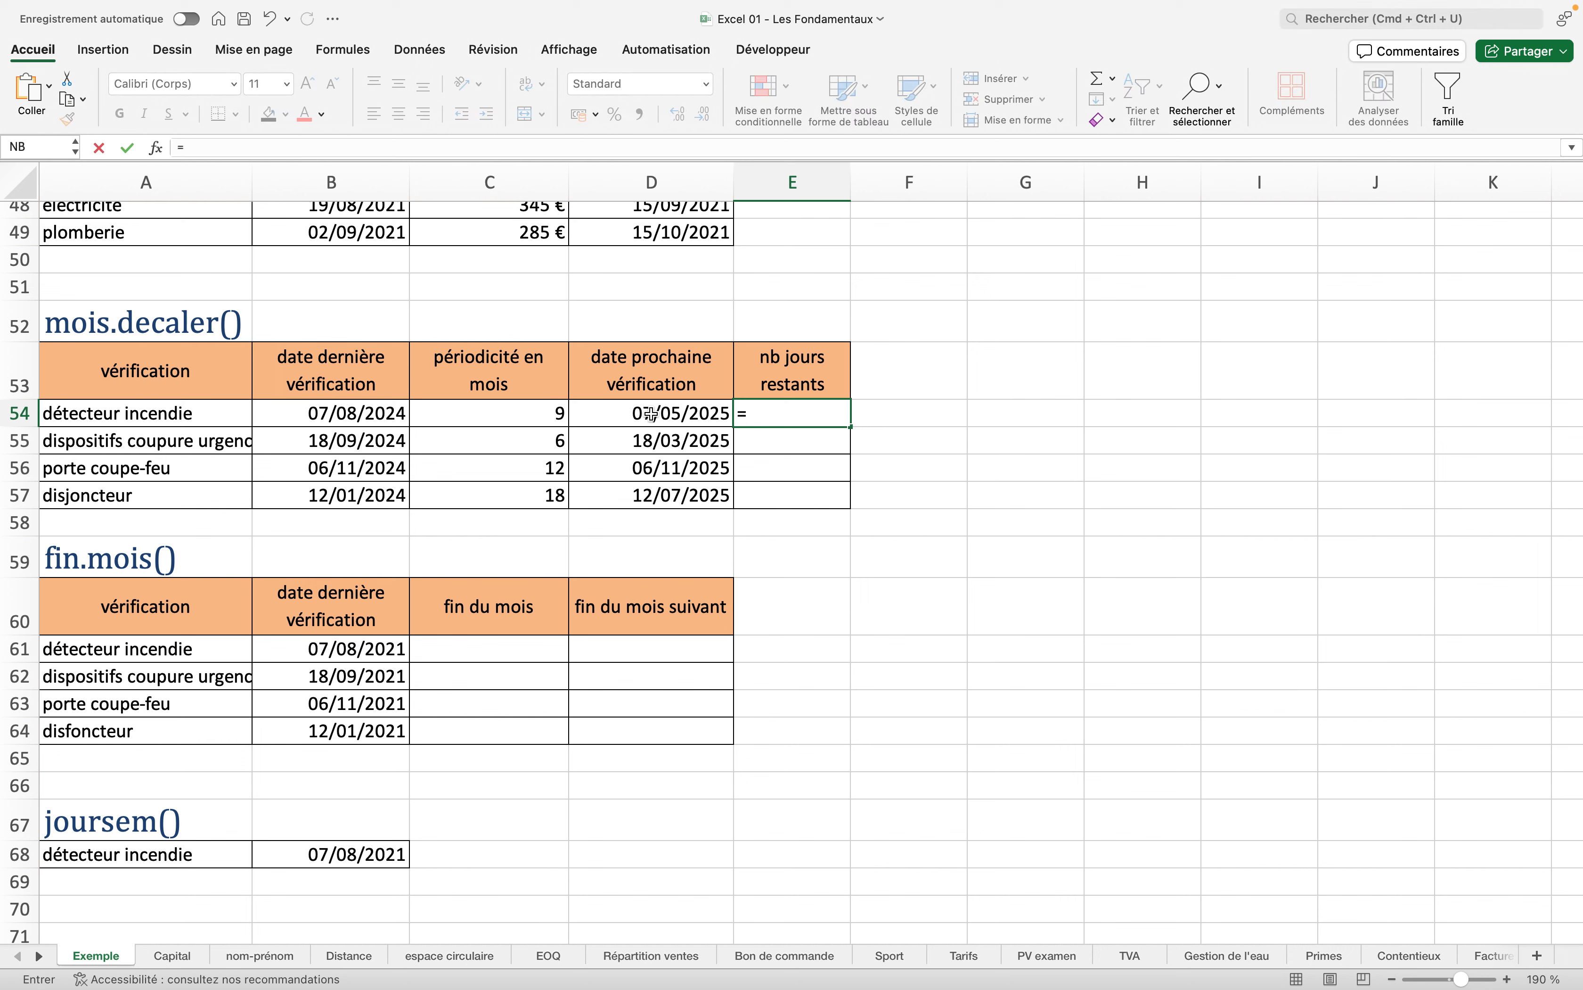
left_click(650, 414)
type("-")
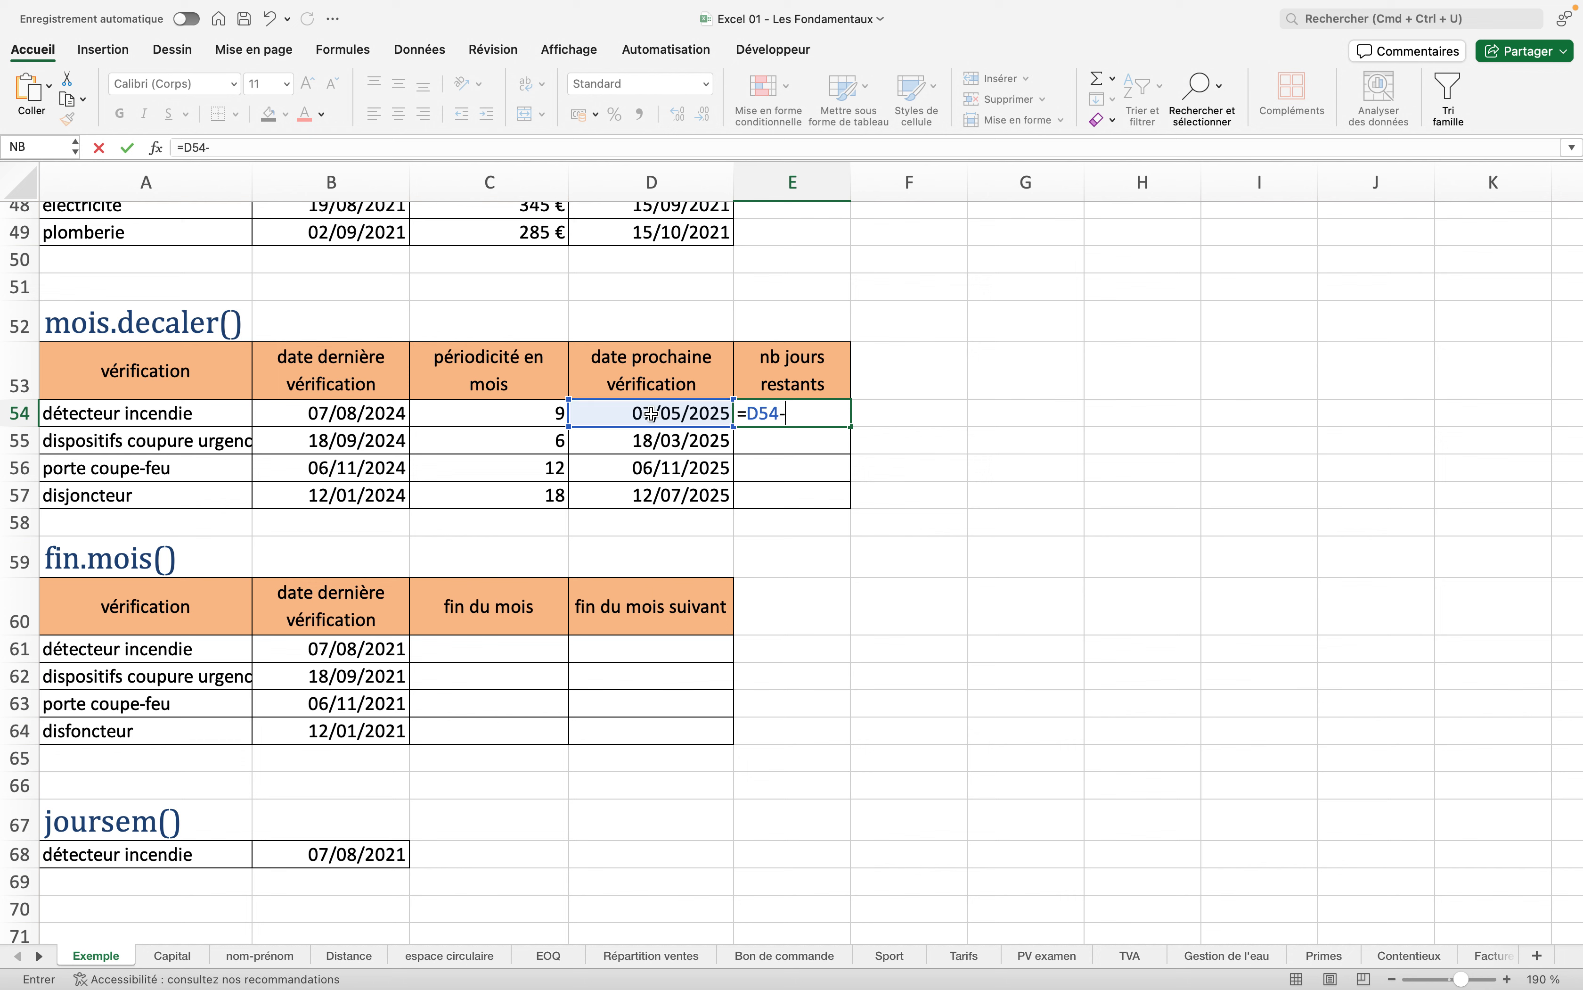
type("aujou")
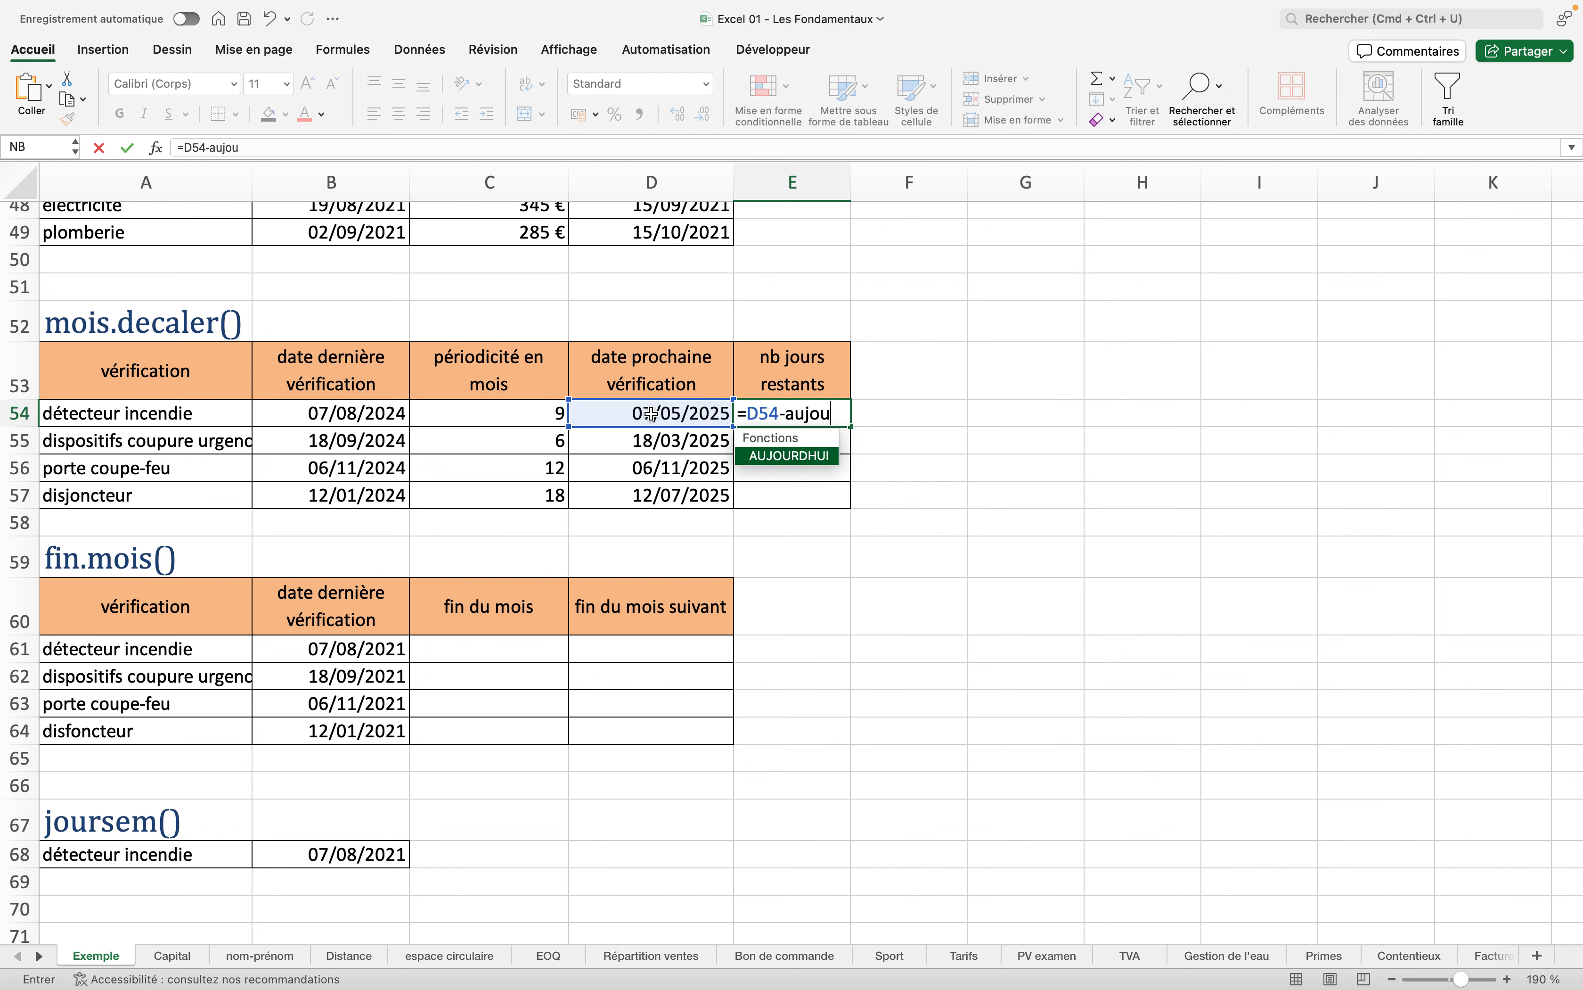
type("rdhui()")
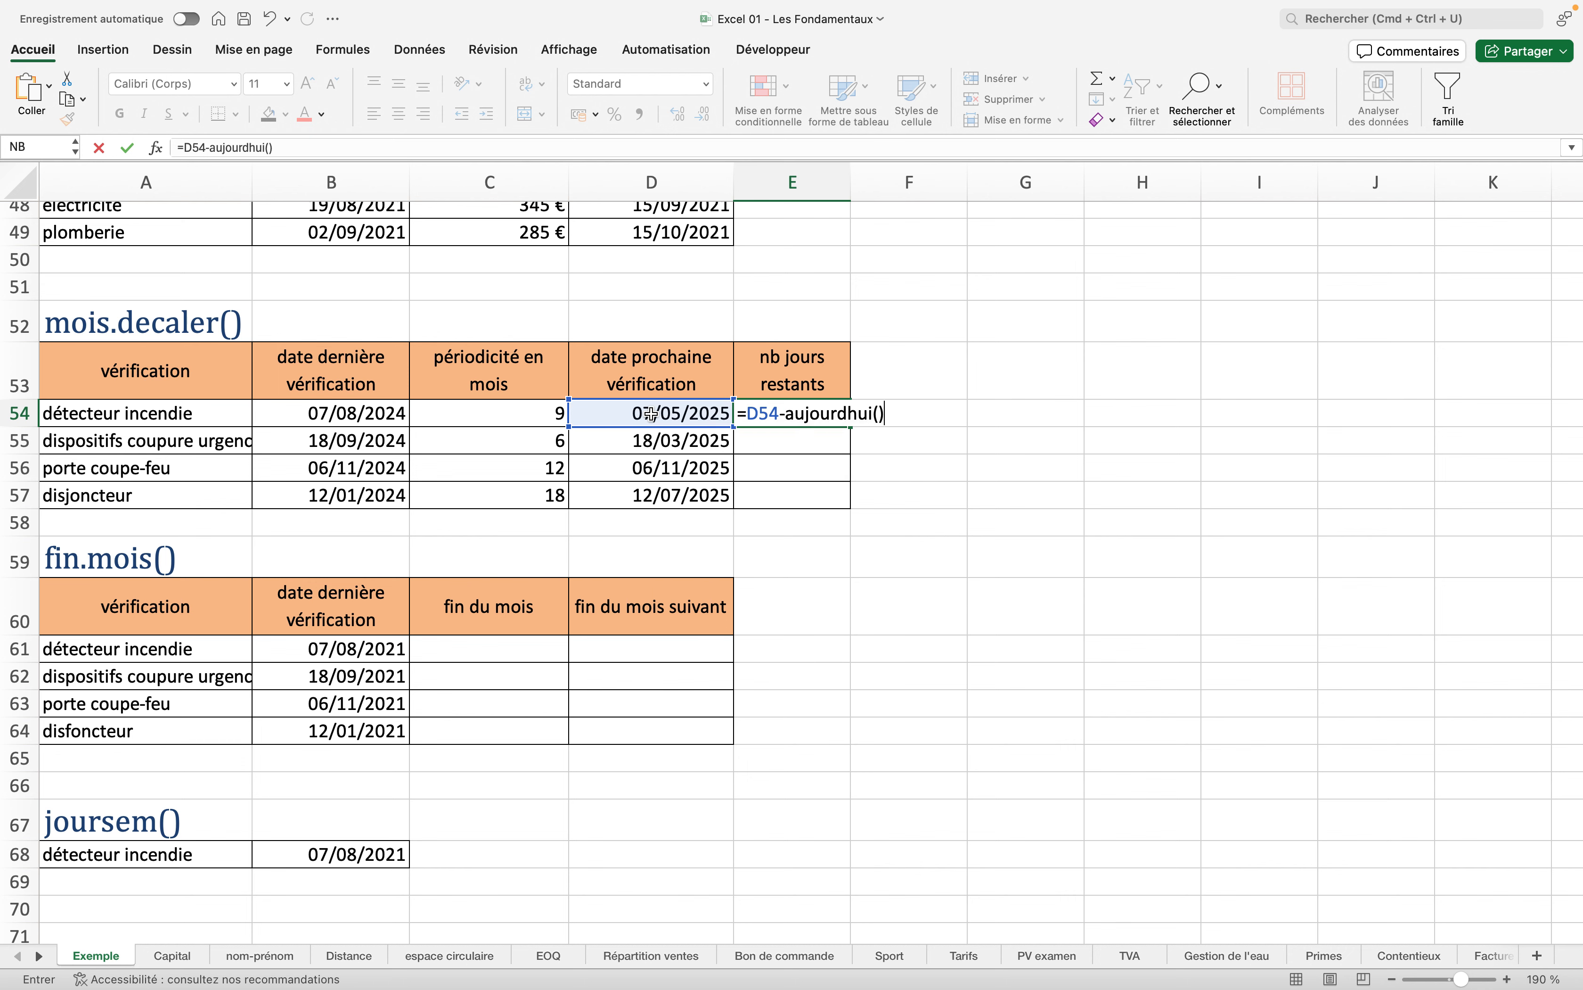
key("Return")
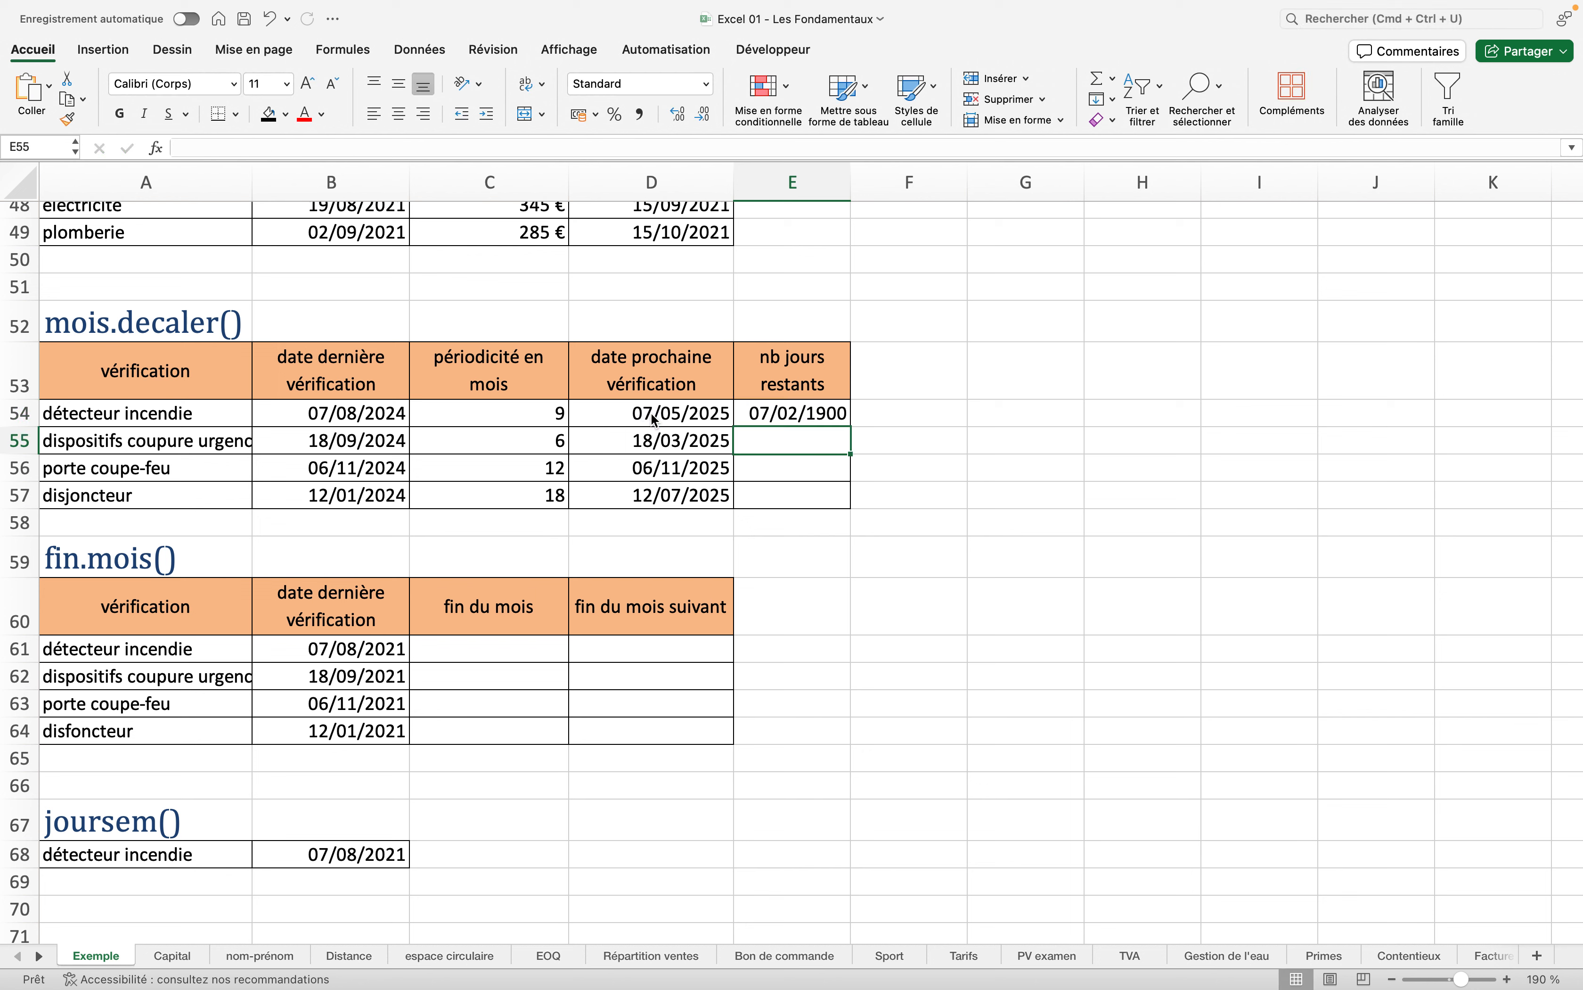
Apply the Standard number format to E54 and fill its formula down to E57.
left_click(791, 419)
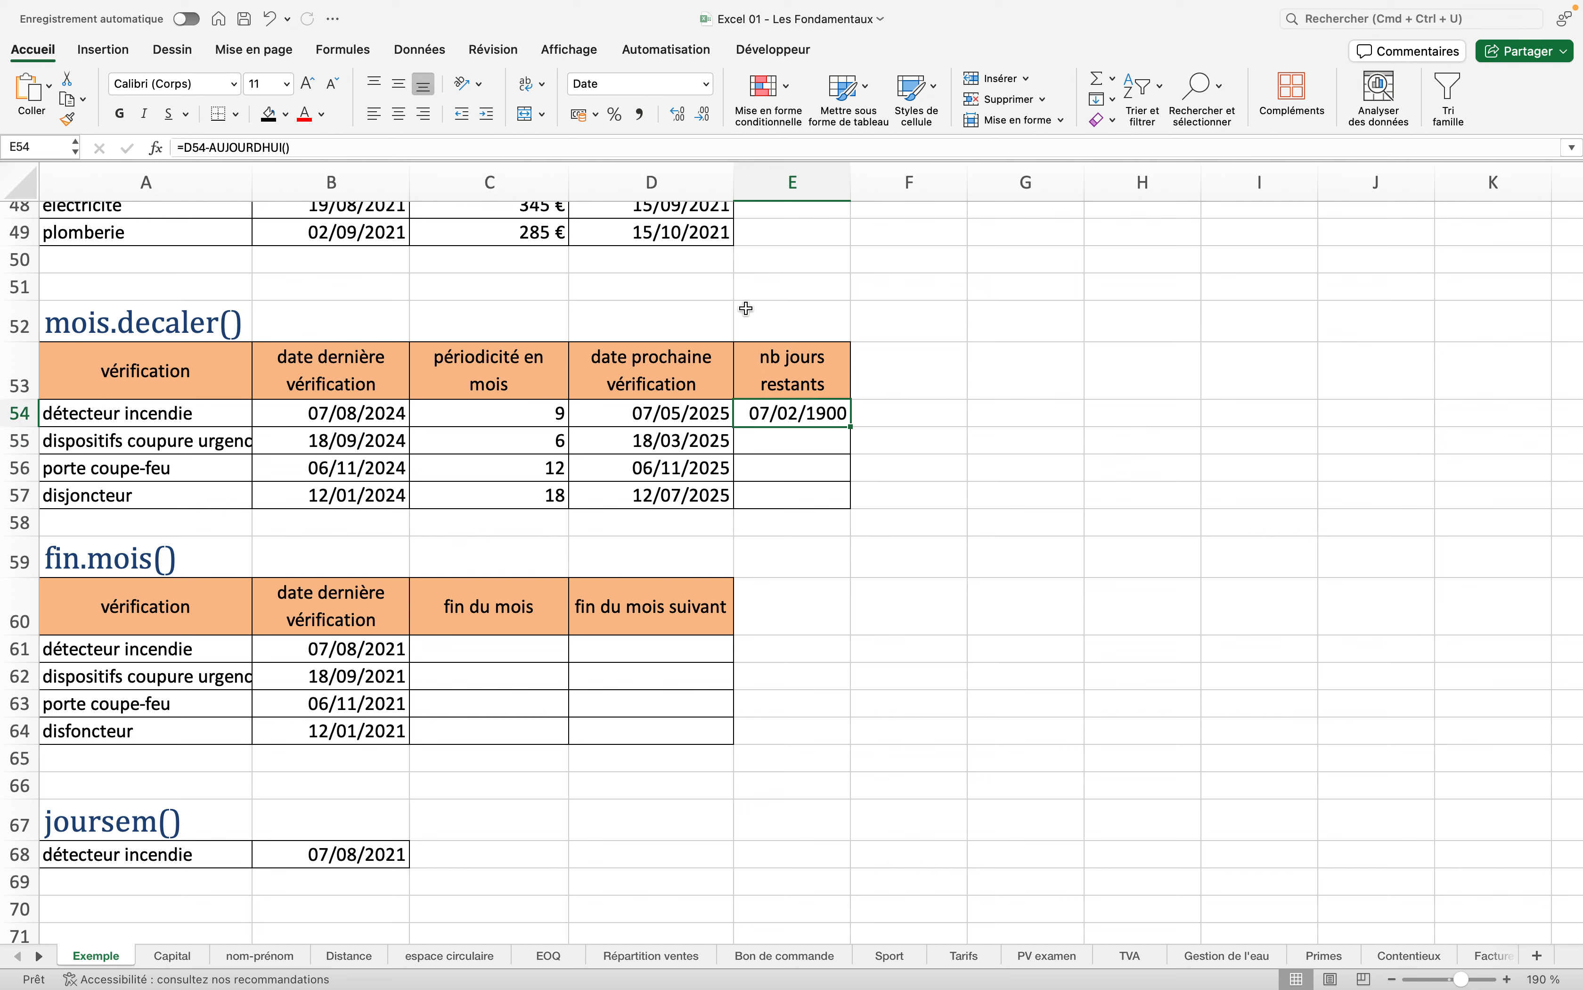
left_click(709, 89)
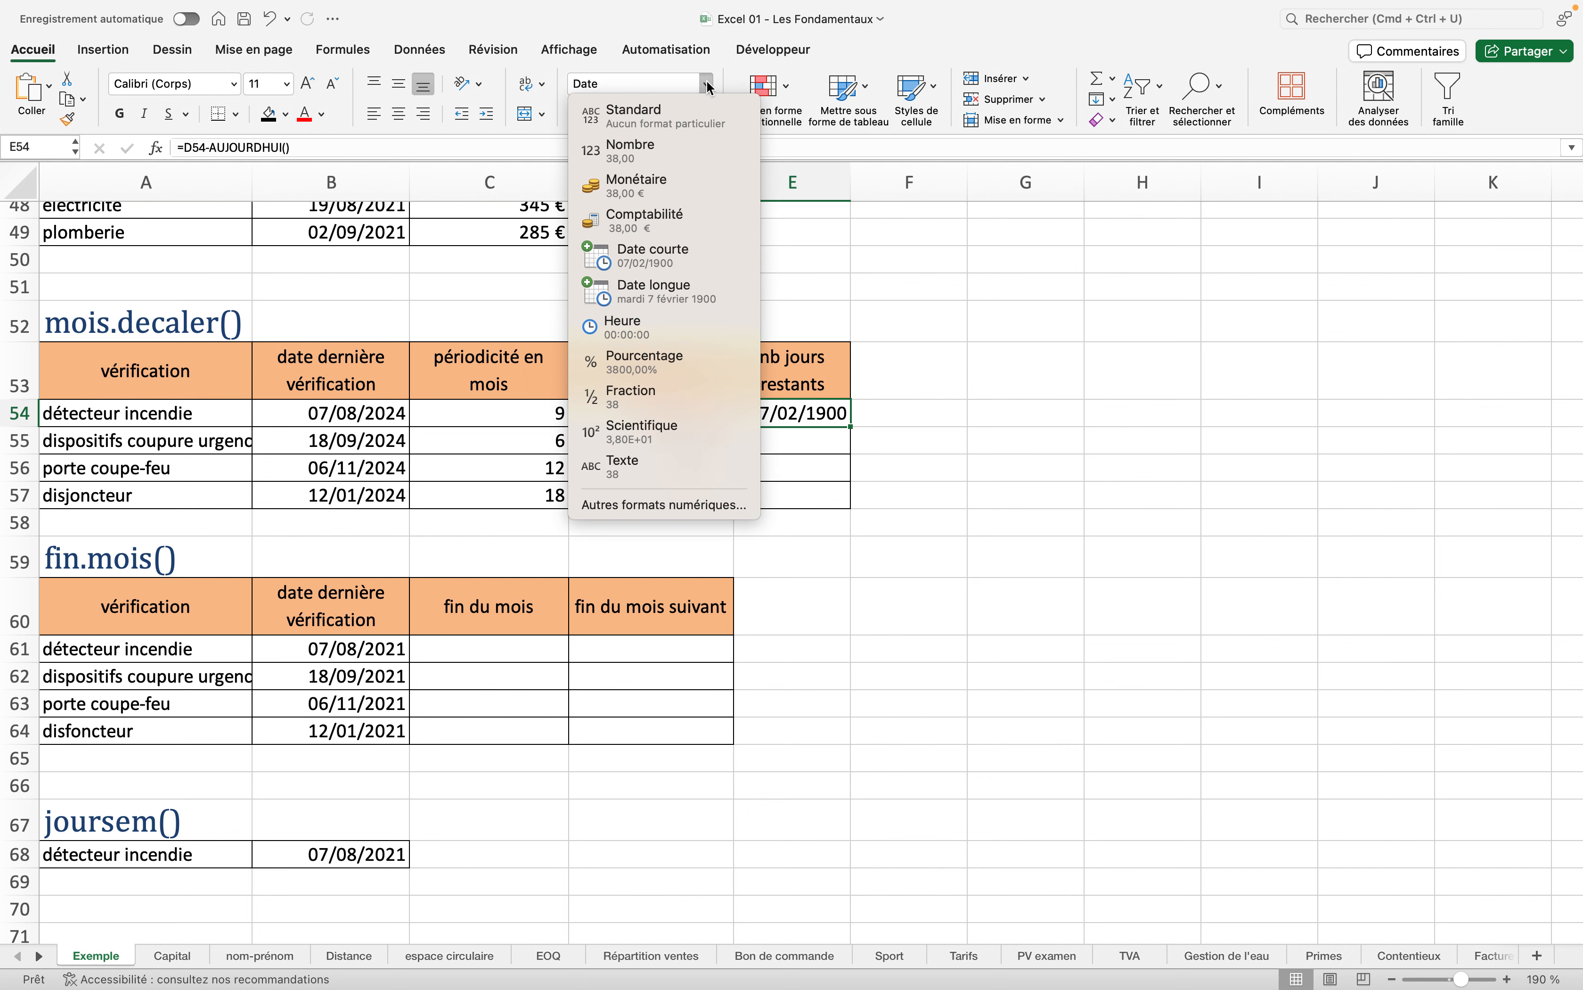
left_click(700, 115)
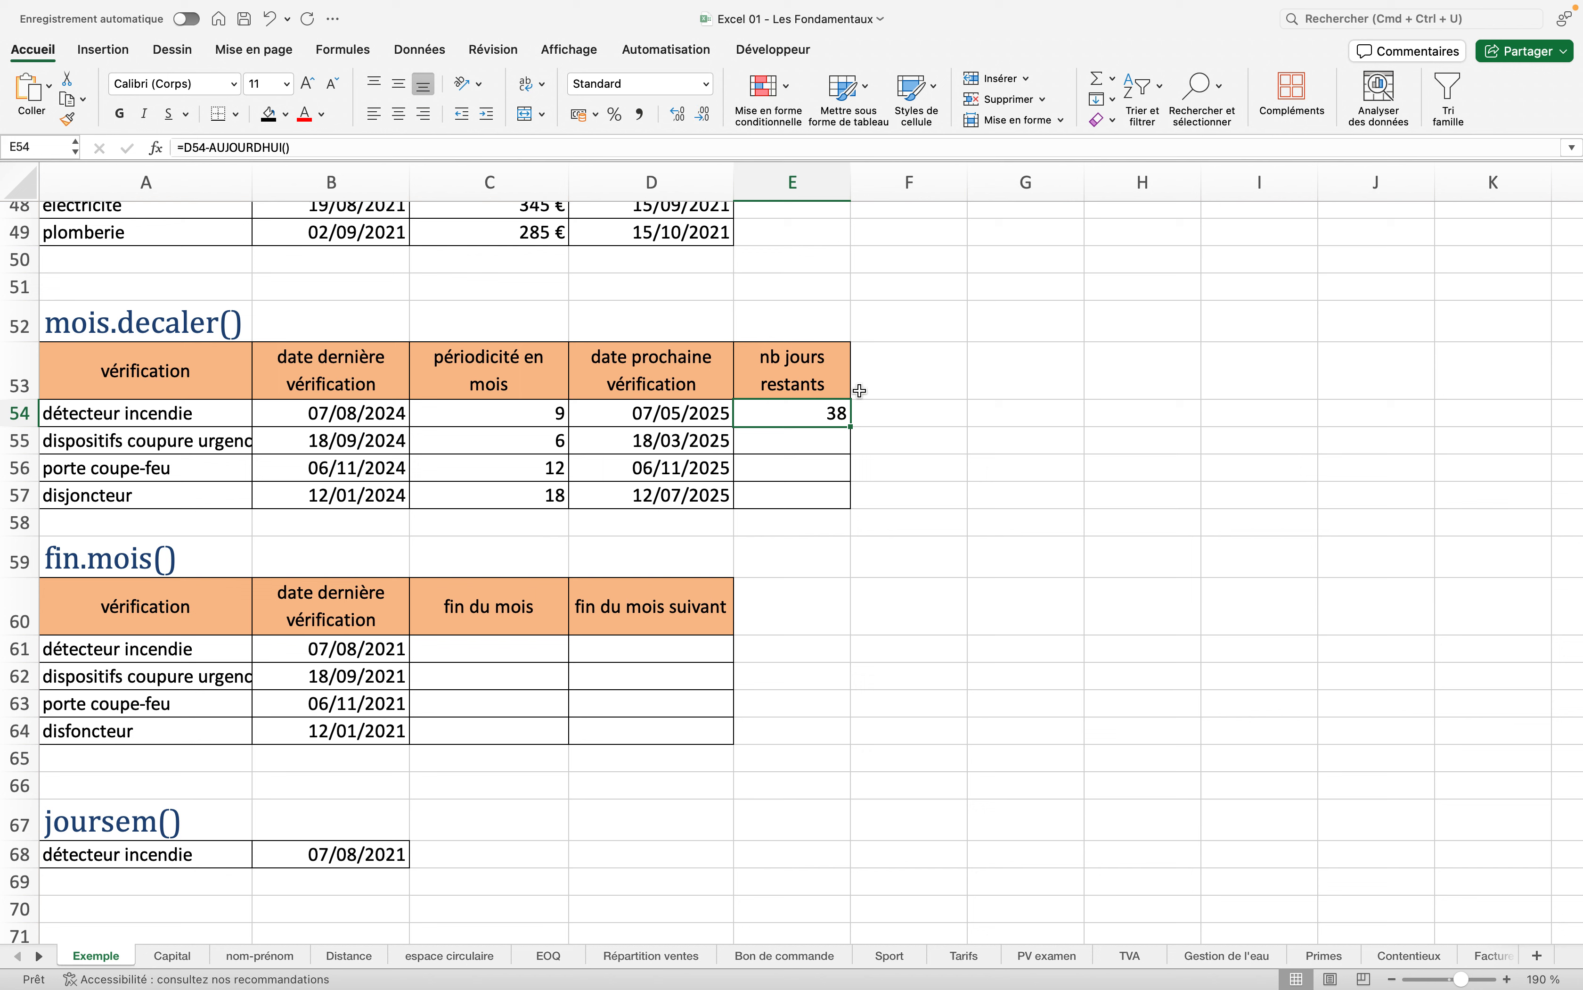
left_click(827, 425)
left_click_drag(848, 428, 852, 504)
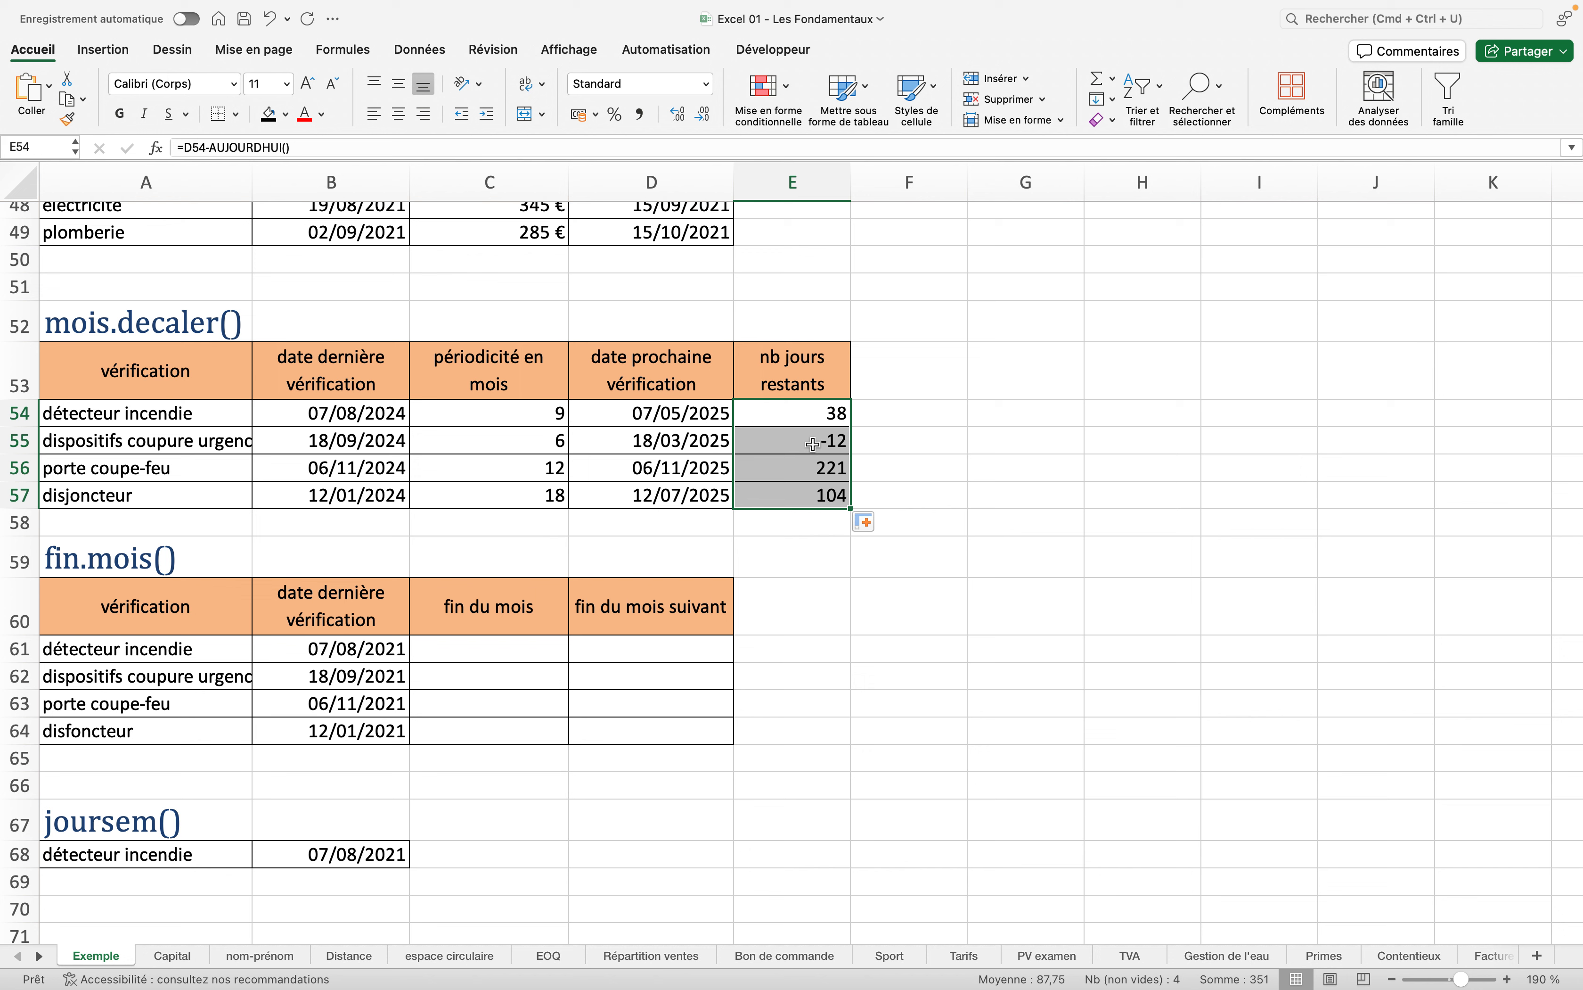
Change the E54 formula to =SI(D54-AUJOURDHUI()<0;"Contrôle effectué";D54-AUJOURDHUI()).
left_click(796, 415)
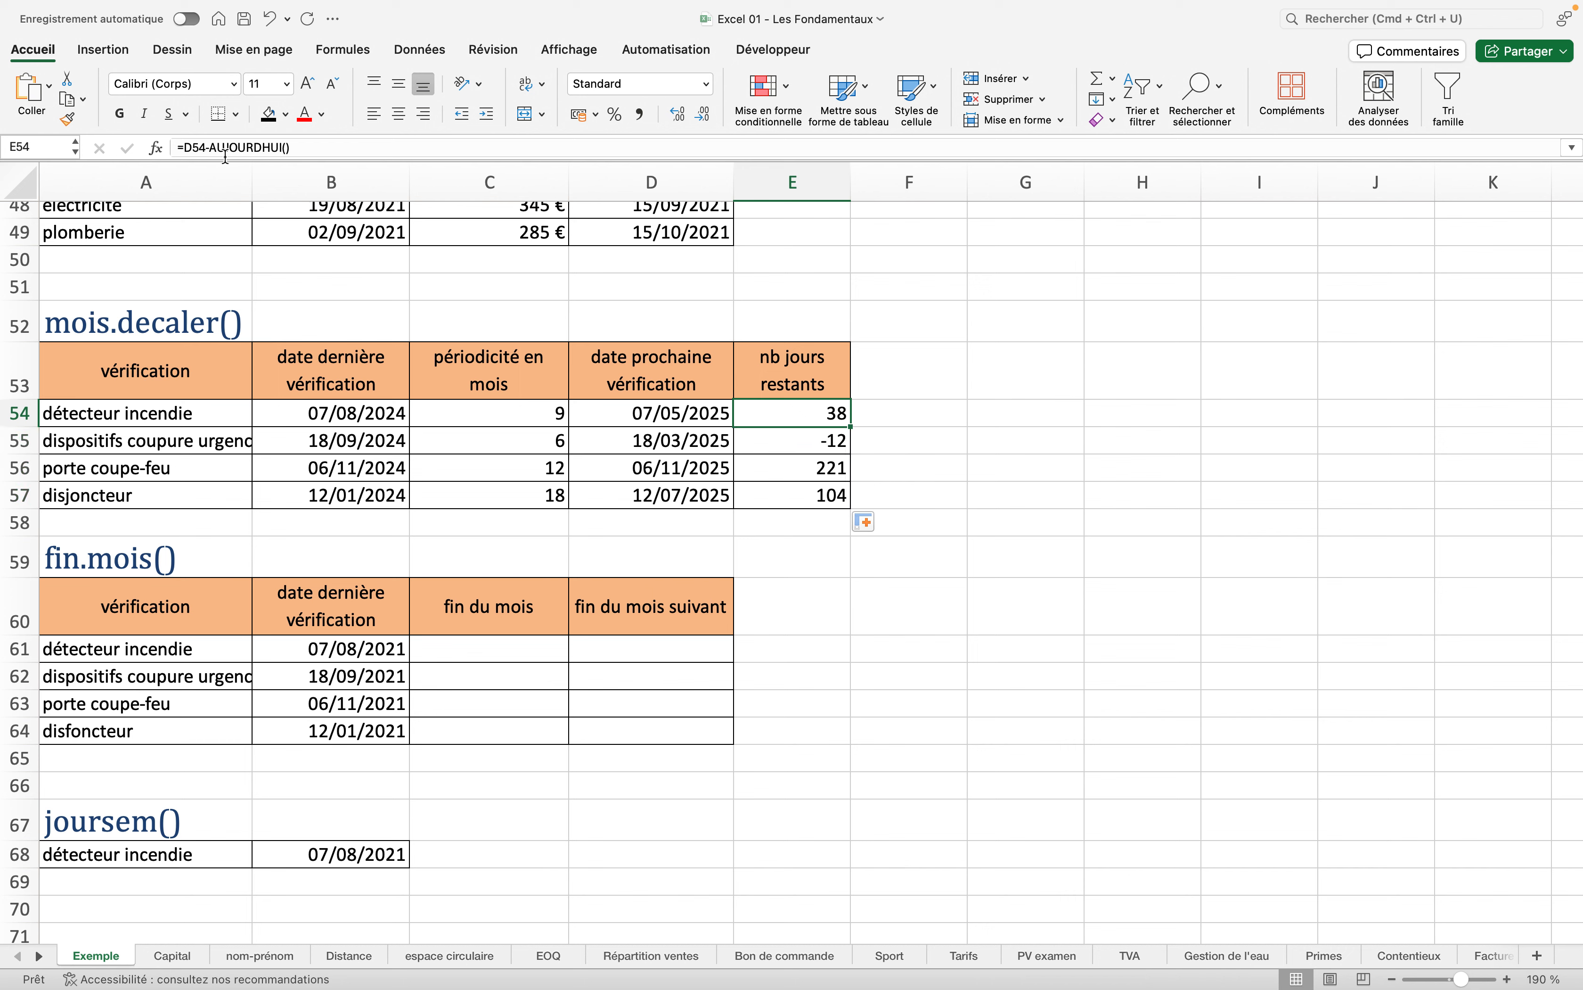
left_click(187, 147)
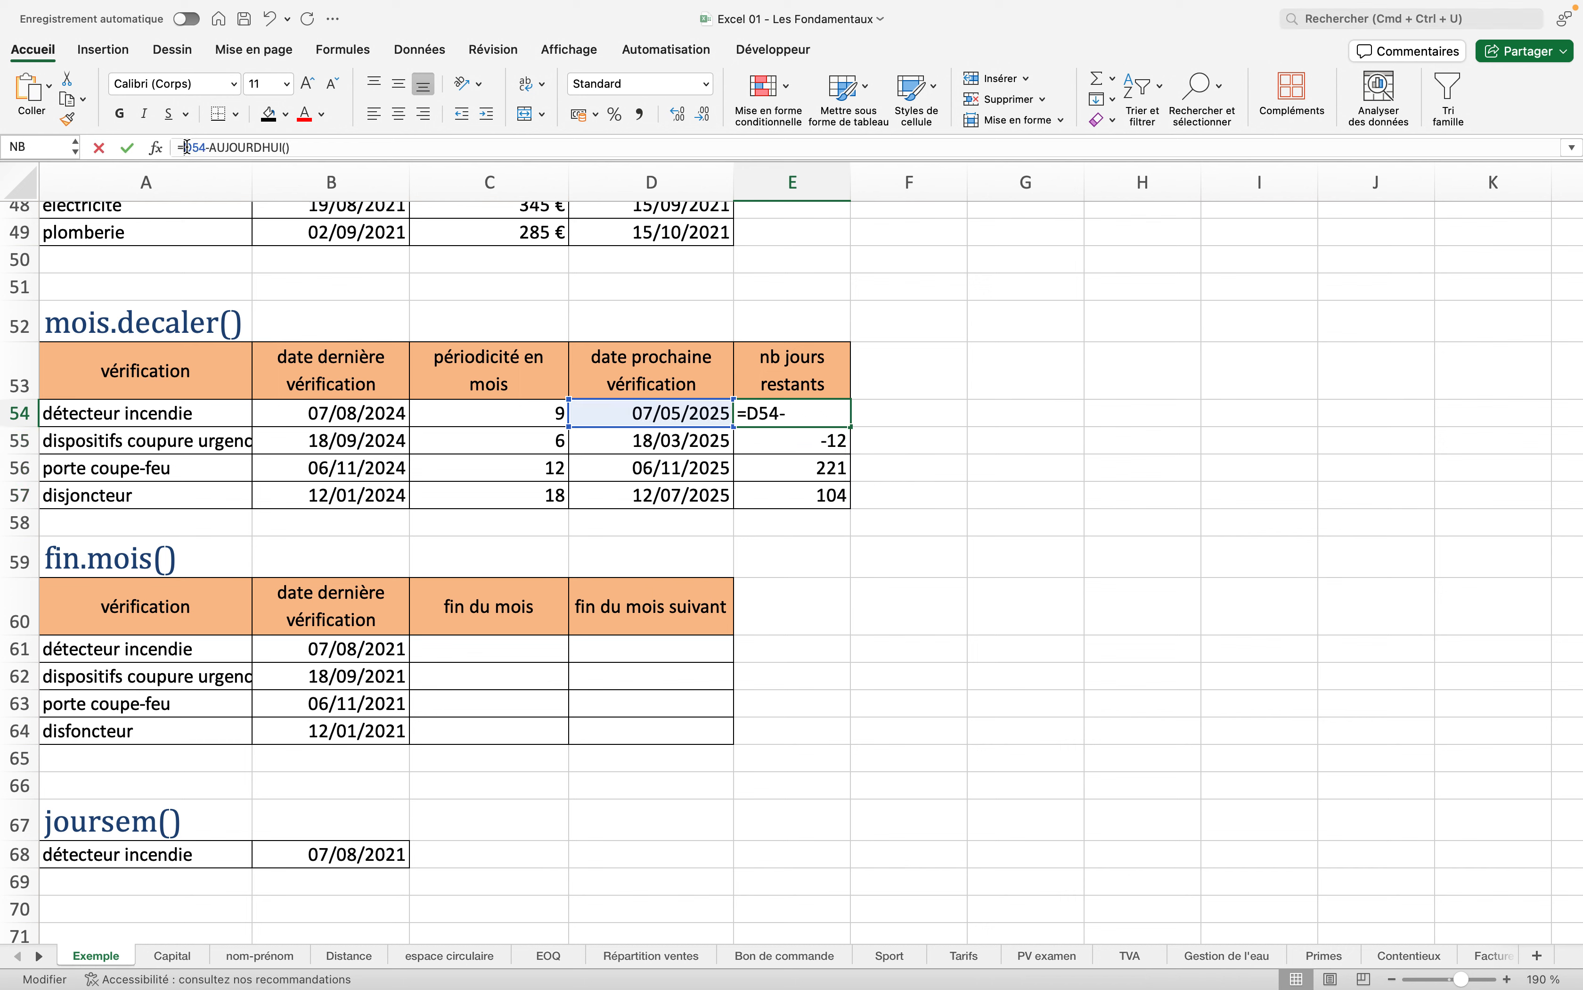
type("si(")
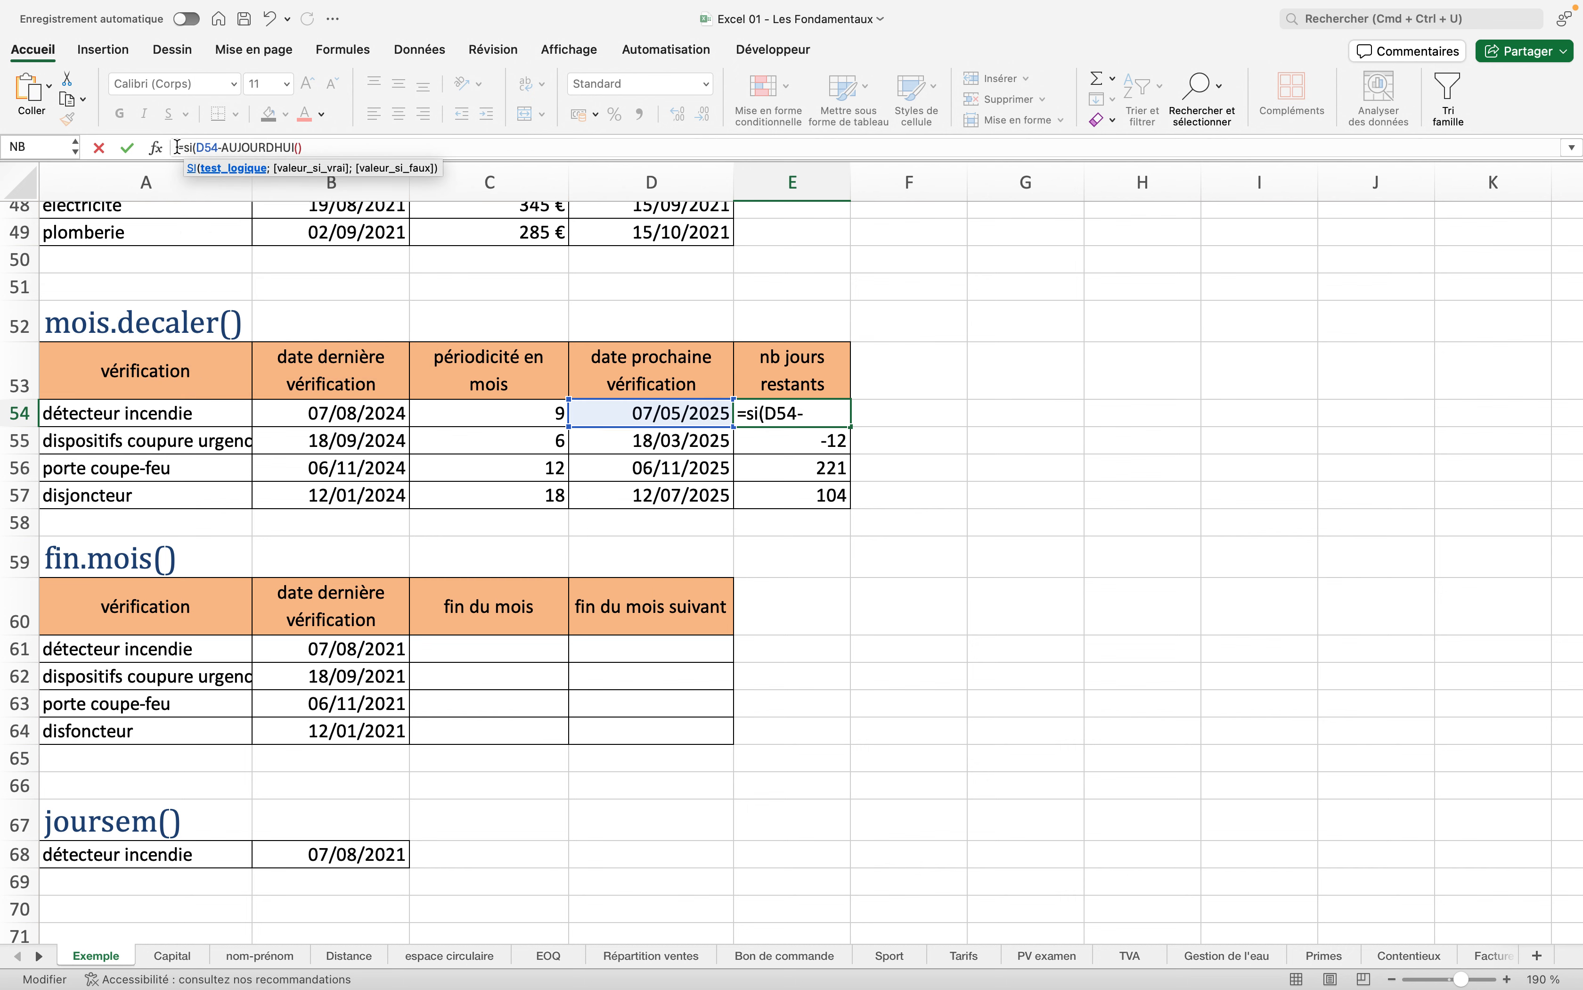
left_click(316, 147)
type("<0;")
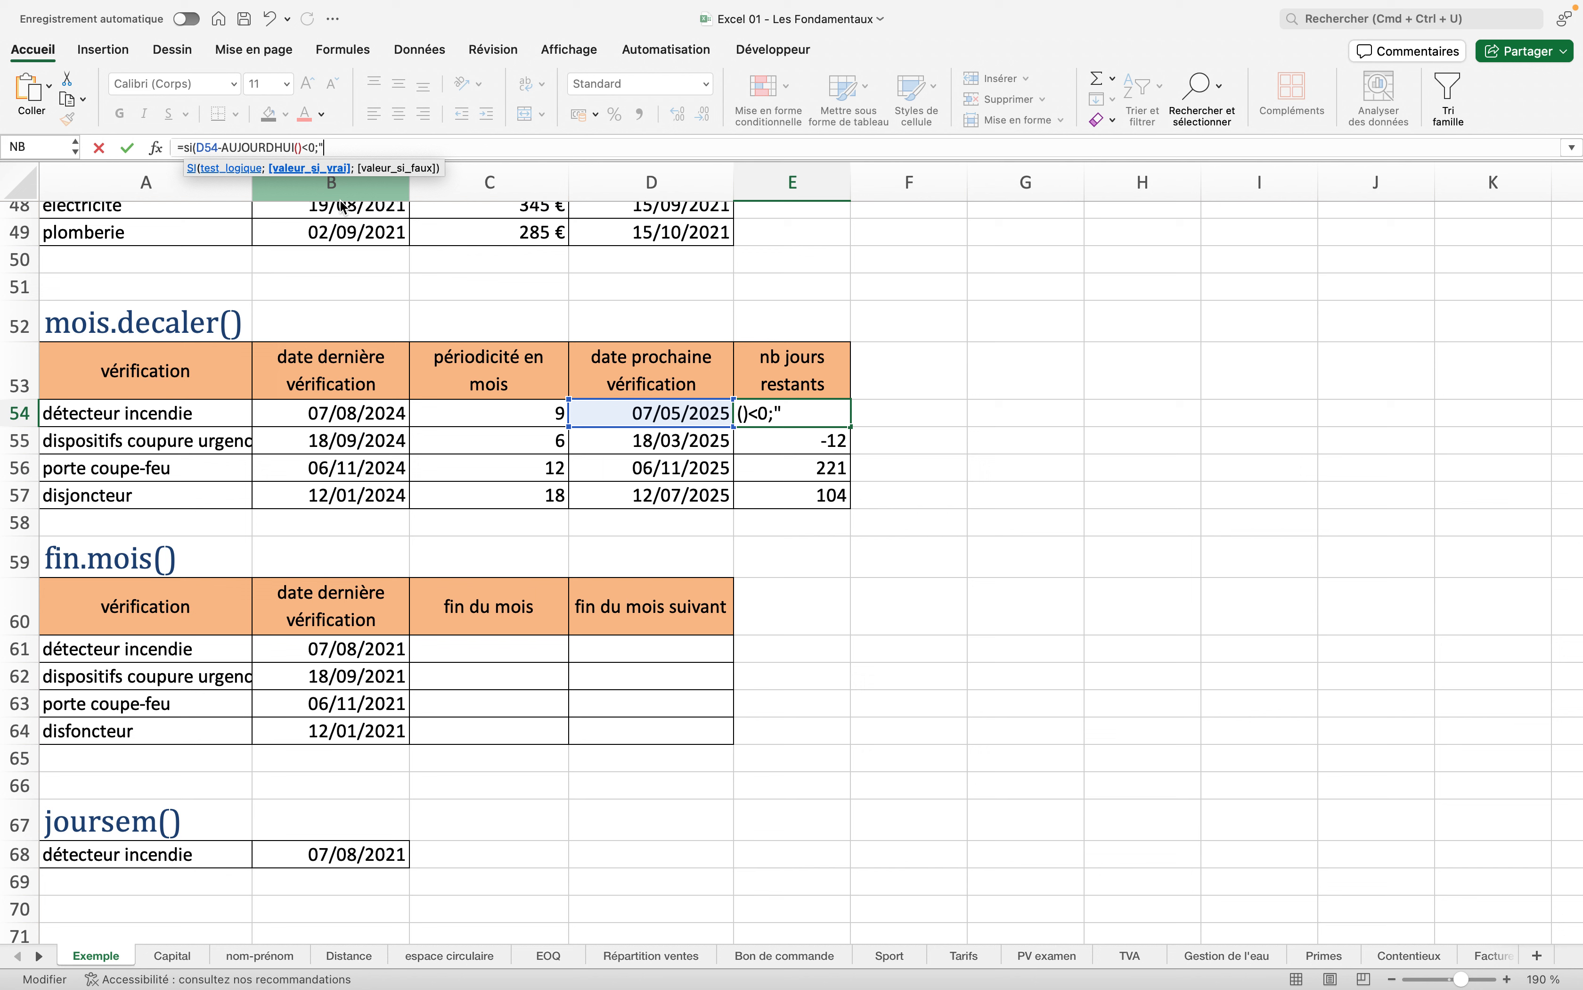
type("\"Contr")
type("ôle effectué")
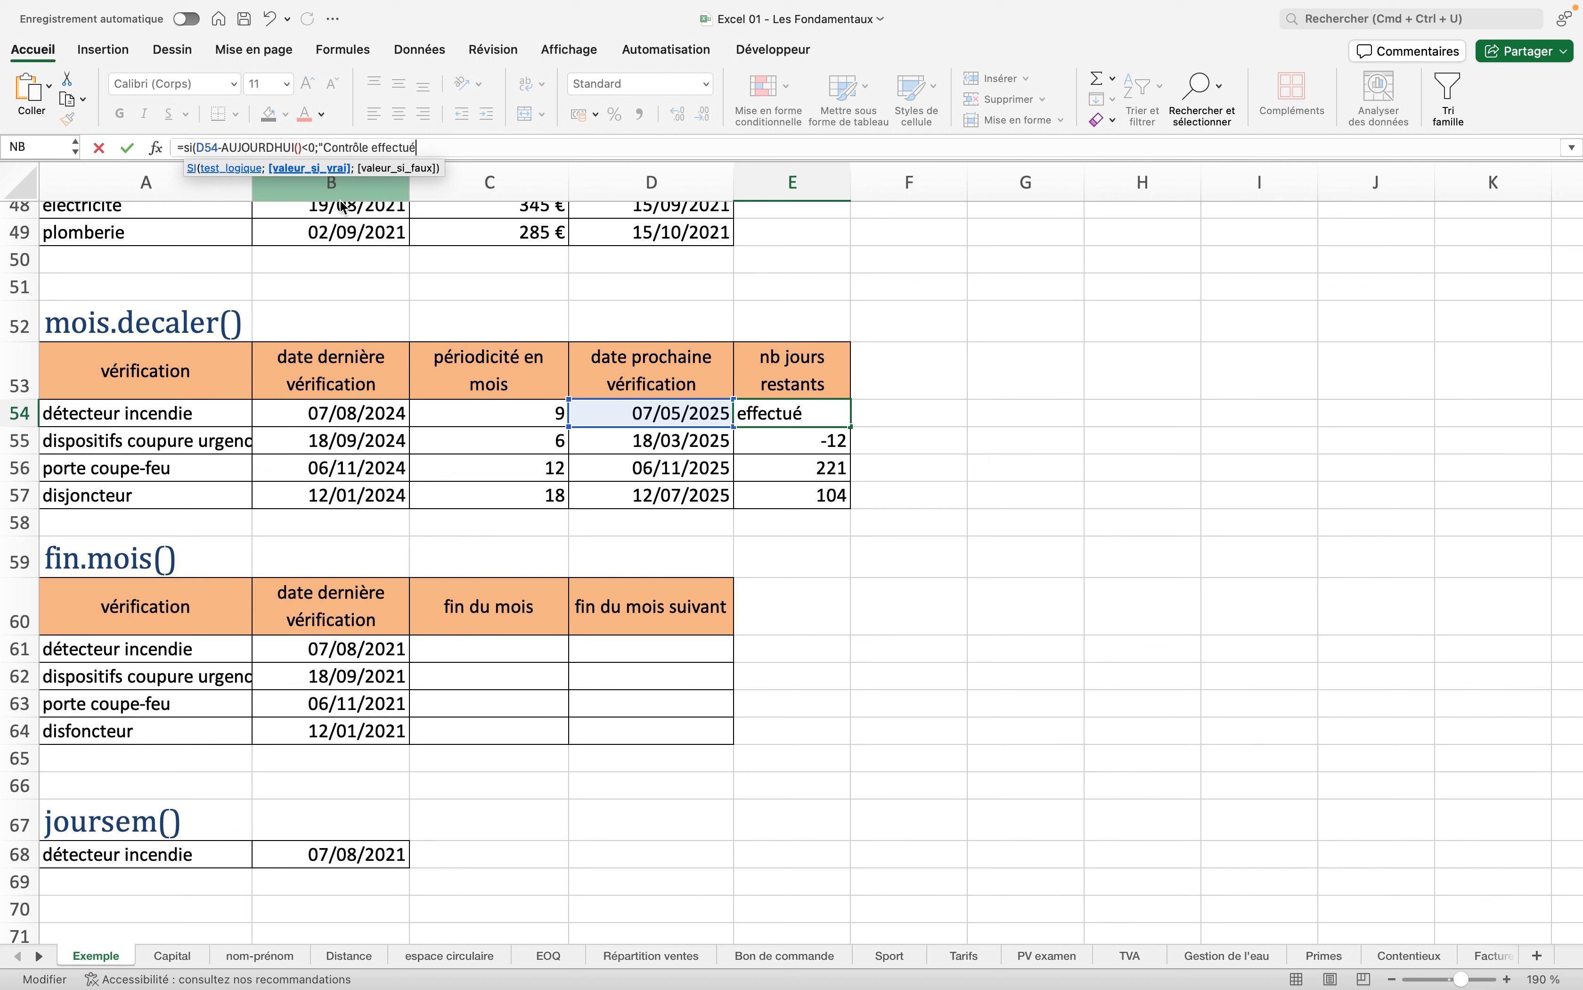
type("\";")
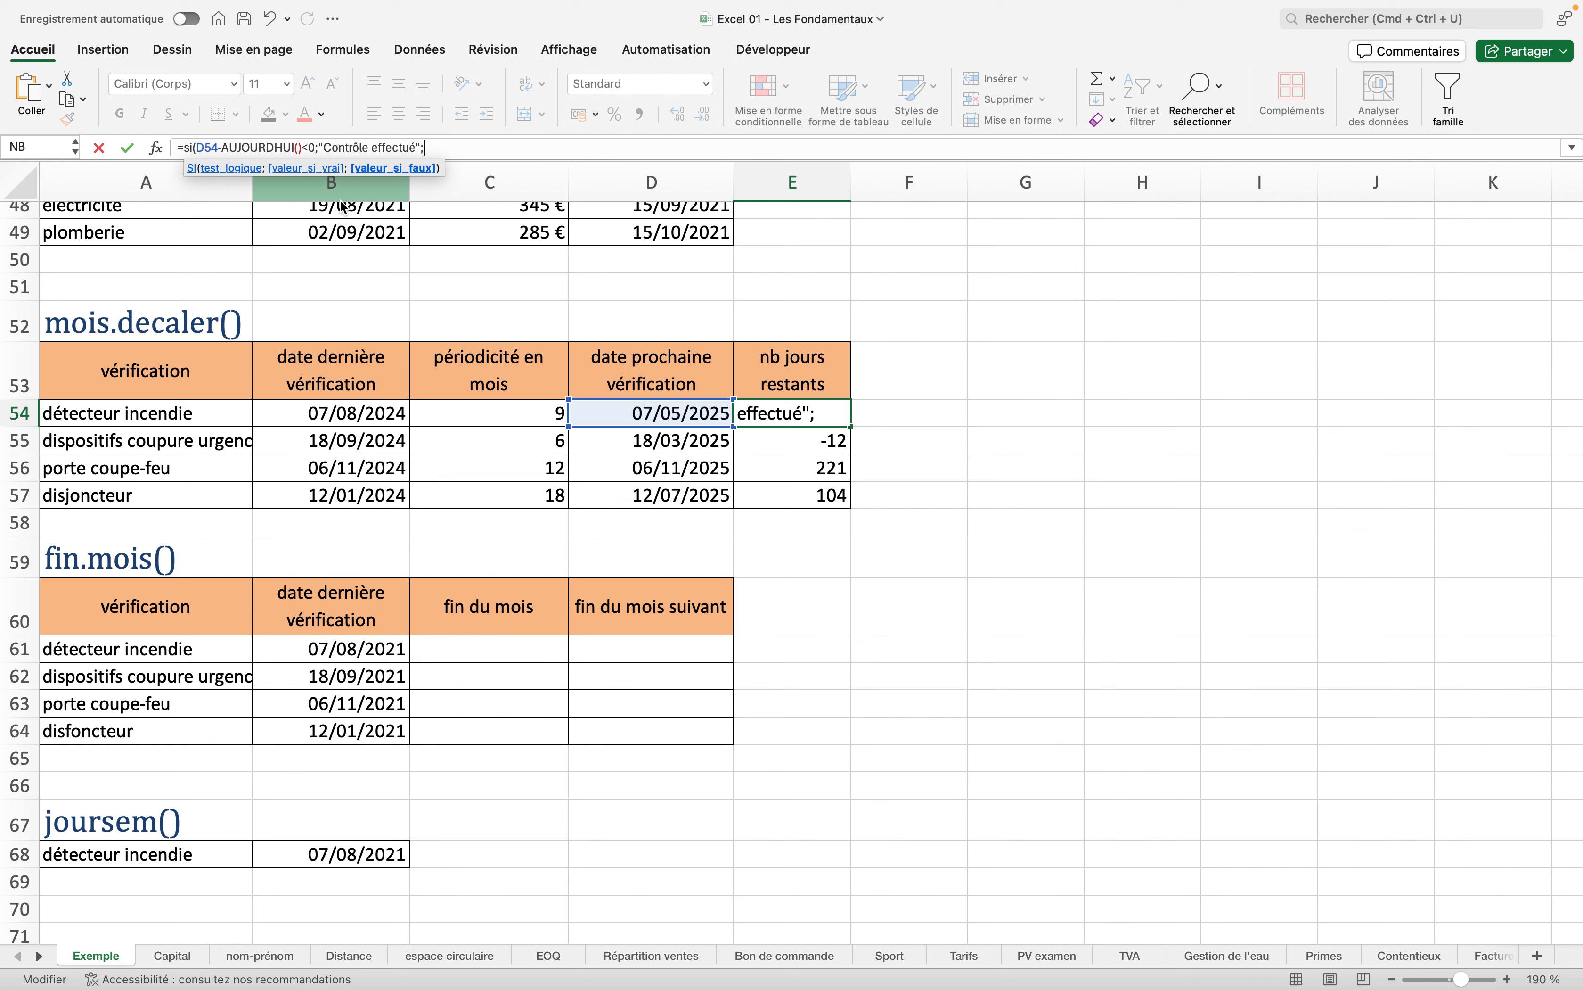
type("D54")
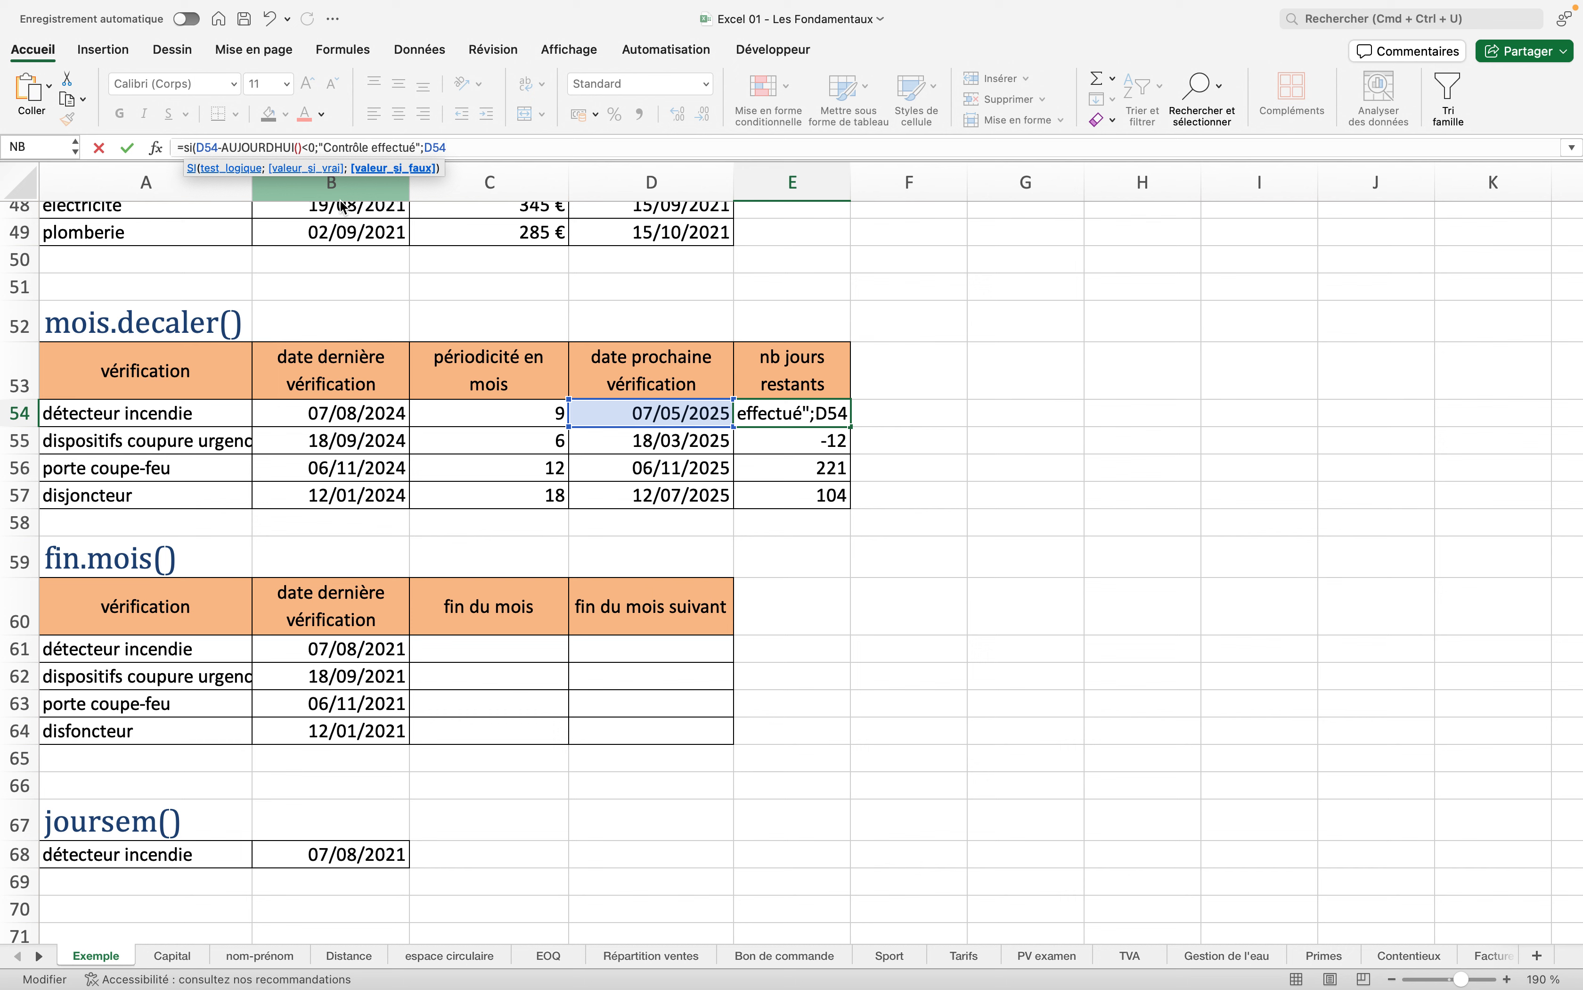
type("-aujo")
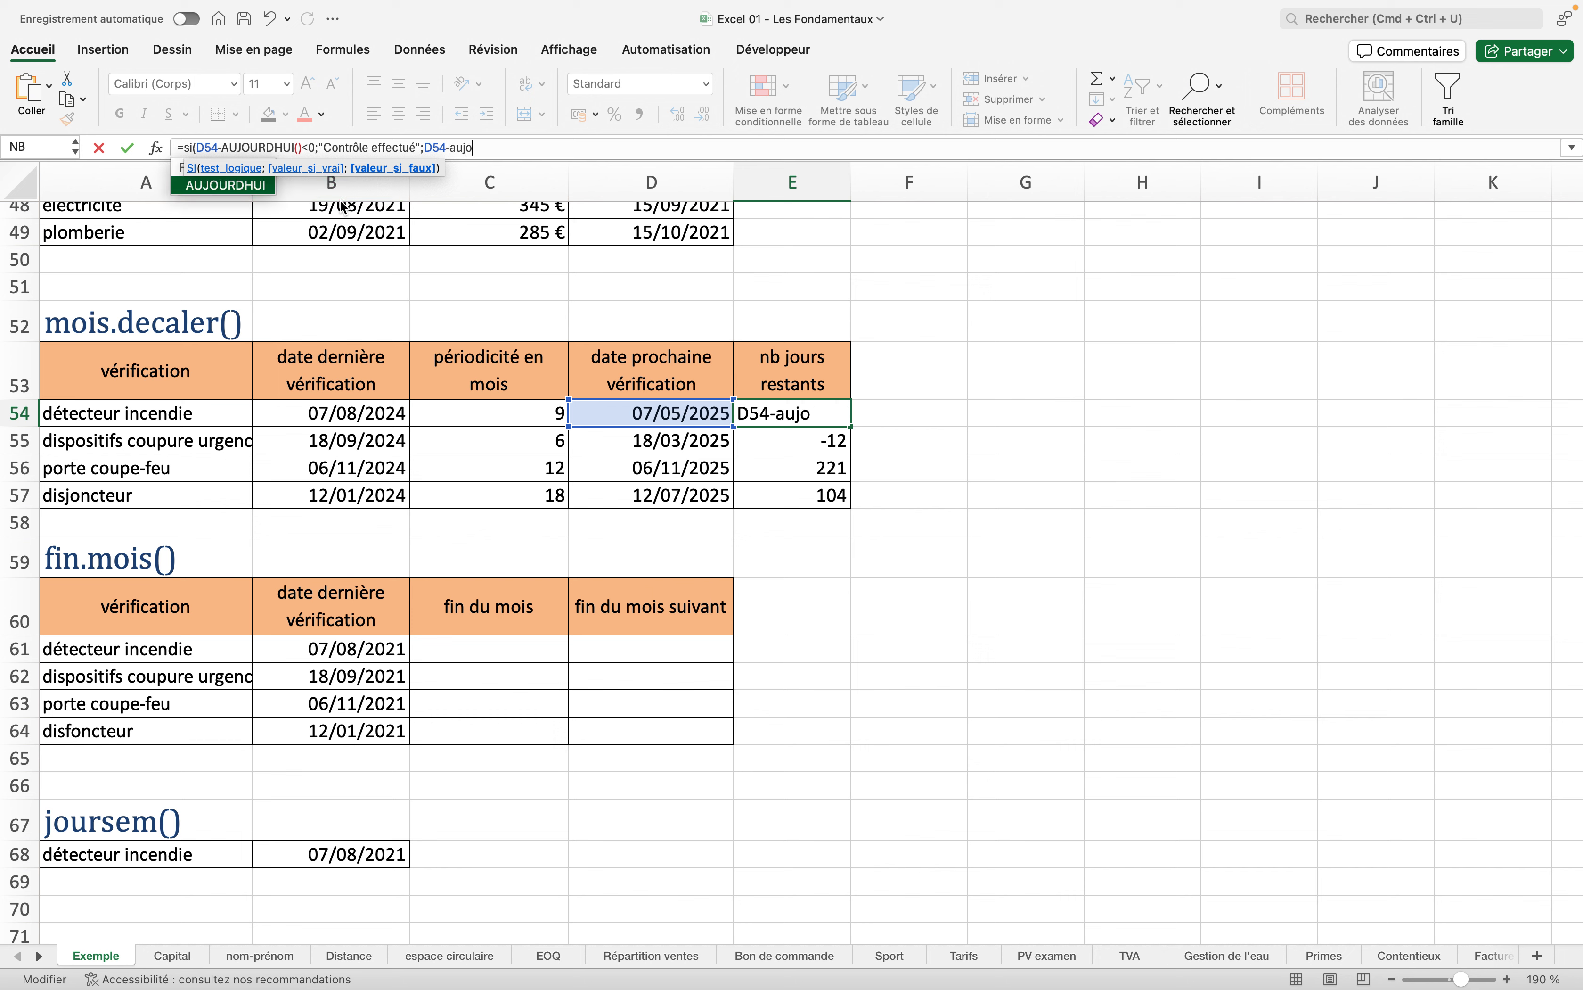
type("urdhui()")
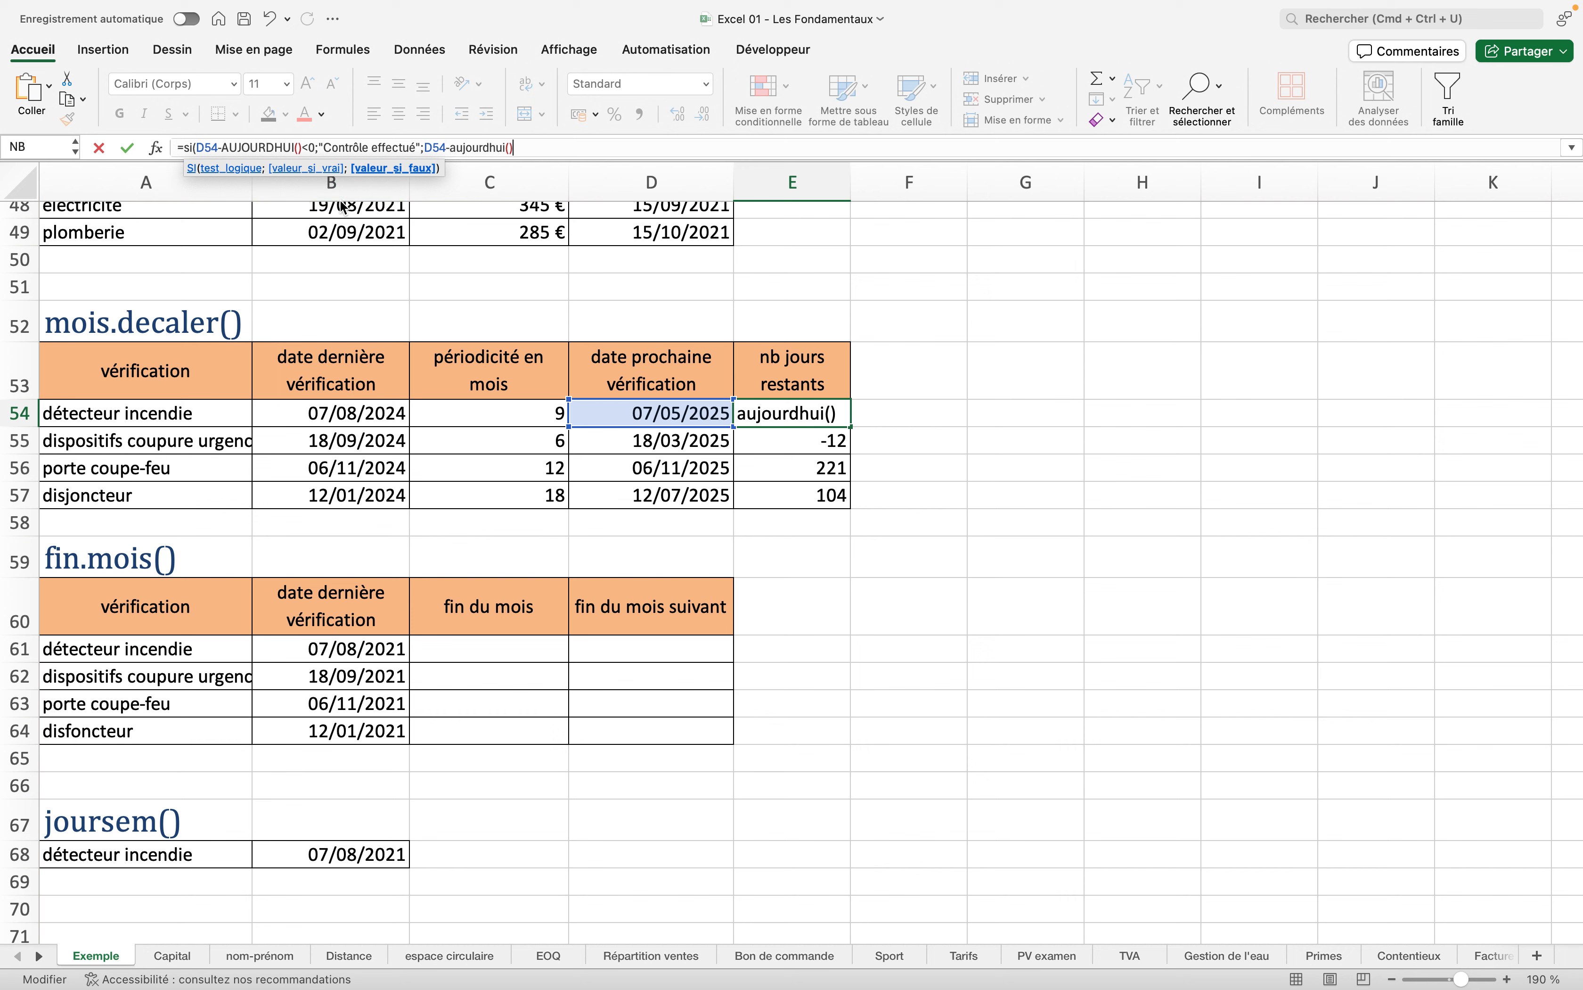
type(")")
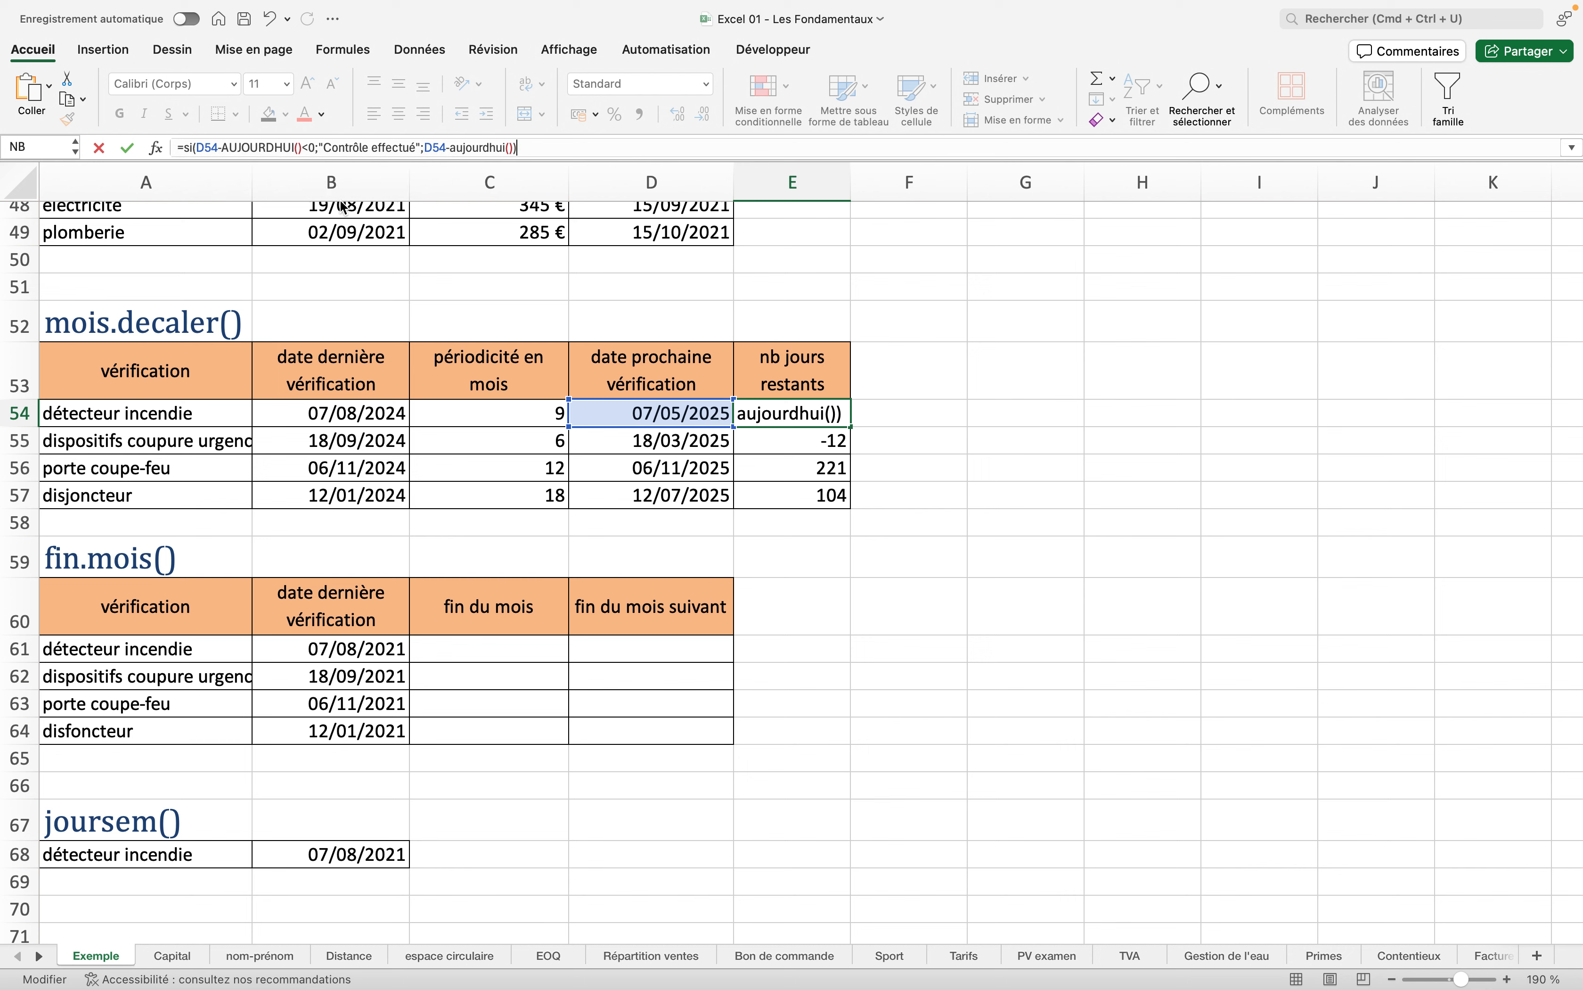
key("Return")
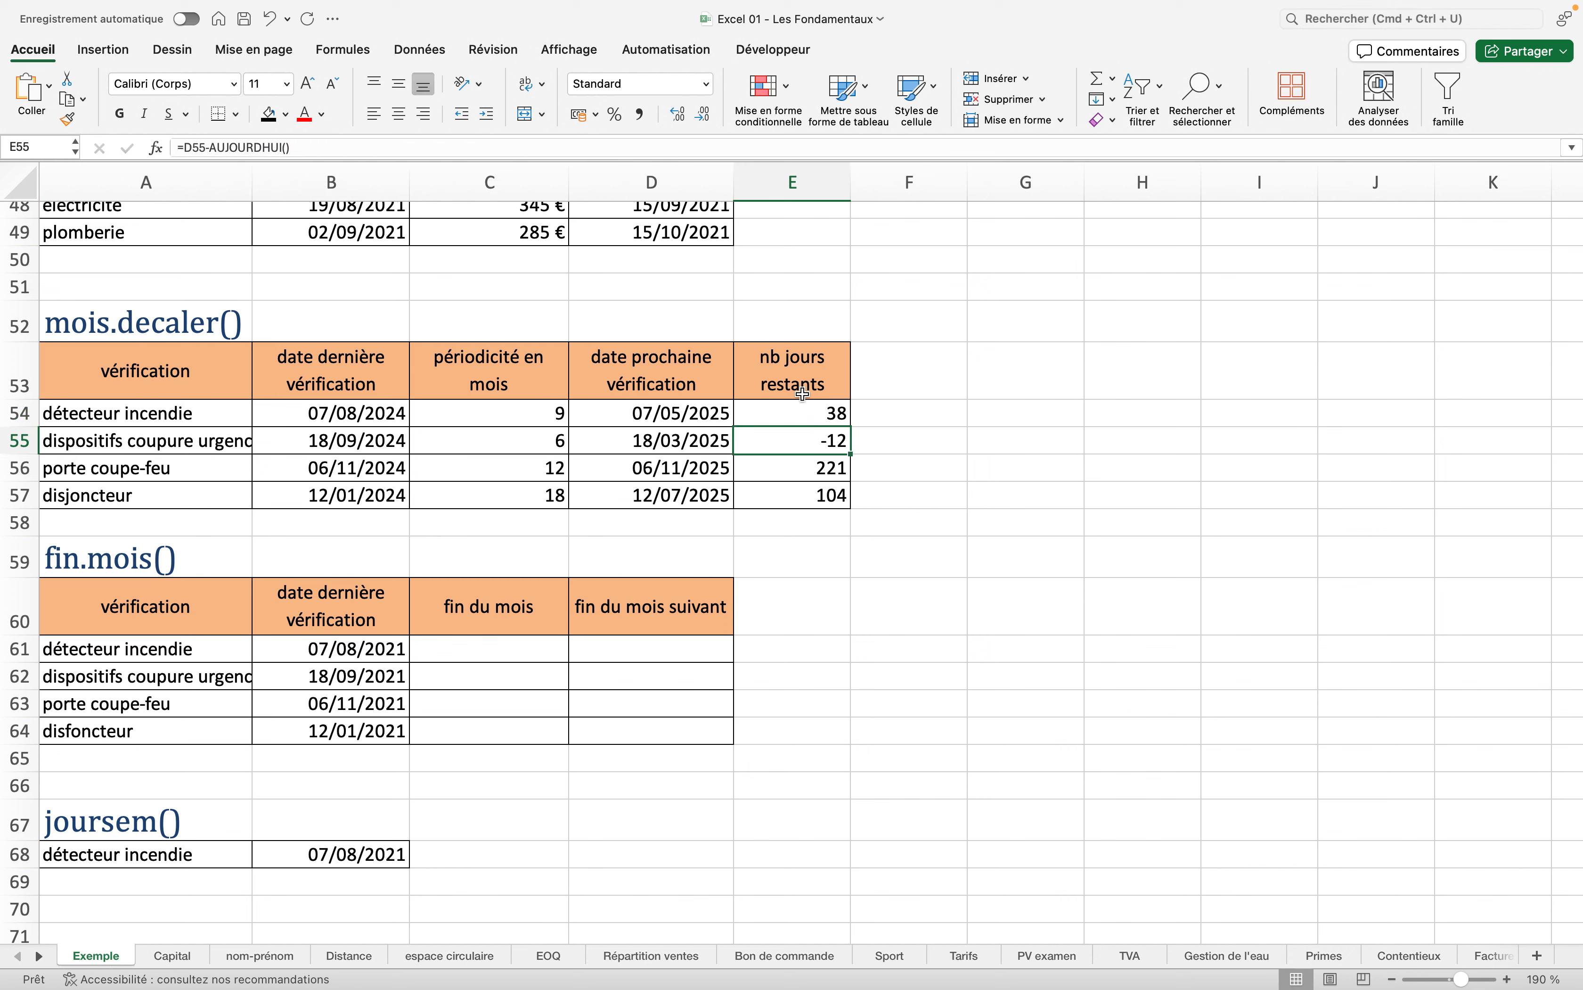
Fill the SI formula from E54 down to E57 and widen column E to fit the "Contrôle effectué" text.
left_click(804, 410)
left_click_drag(851, 426, 848, 506)
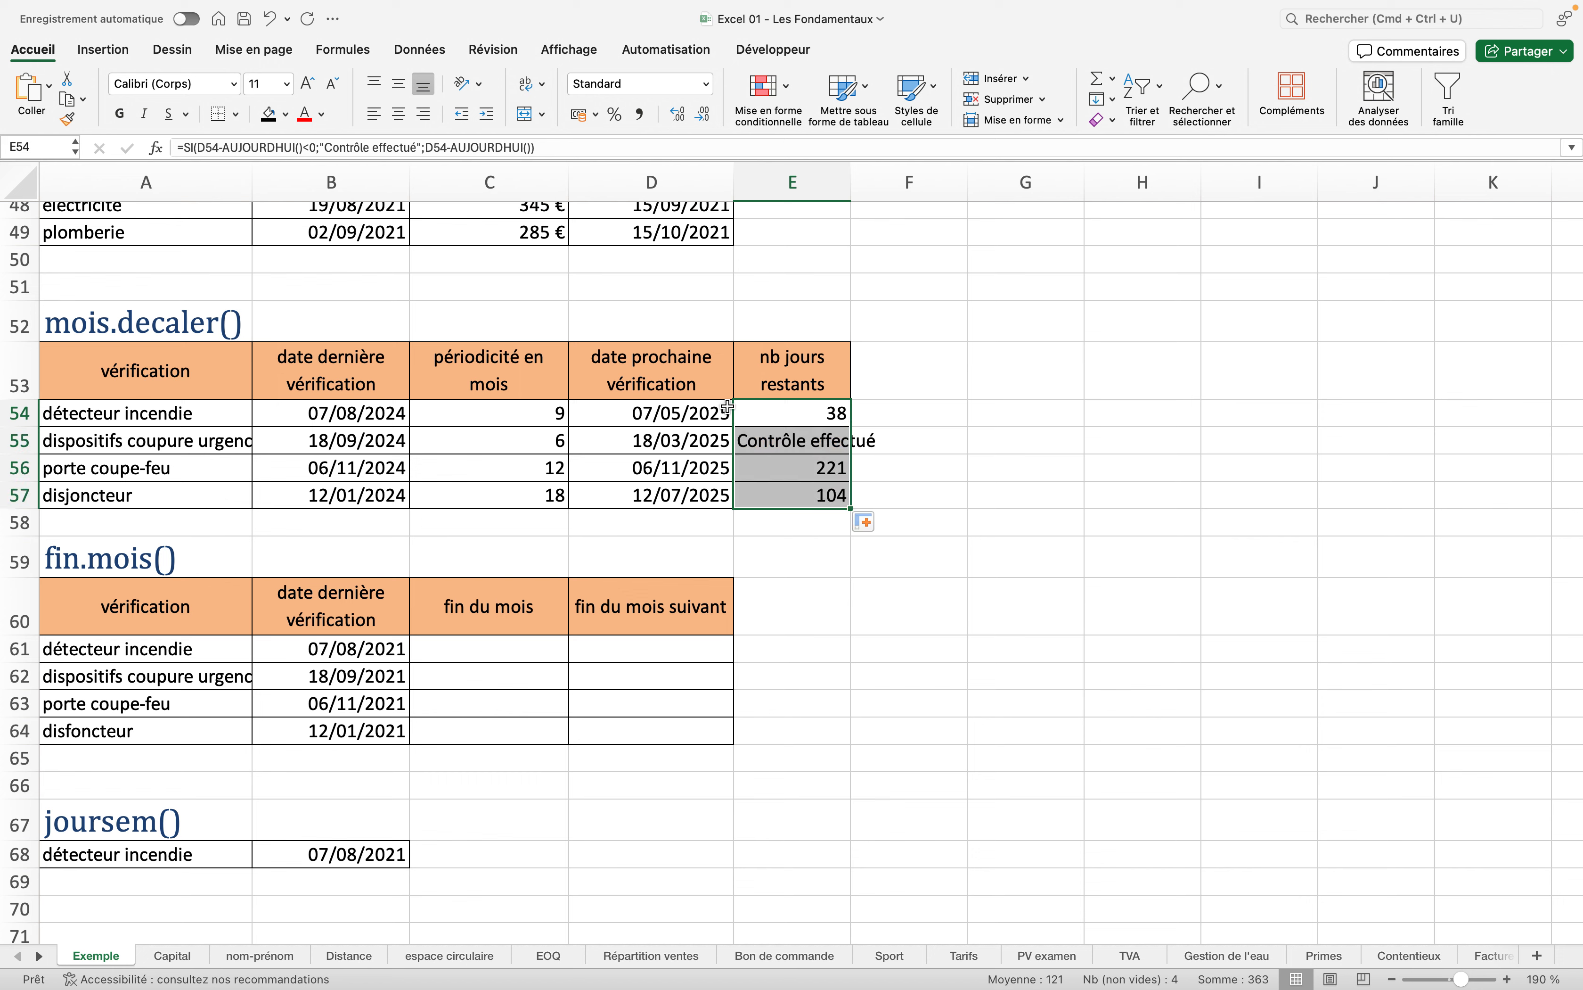
left_click_drag(850, 180, 894, 181)
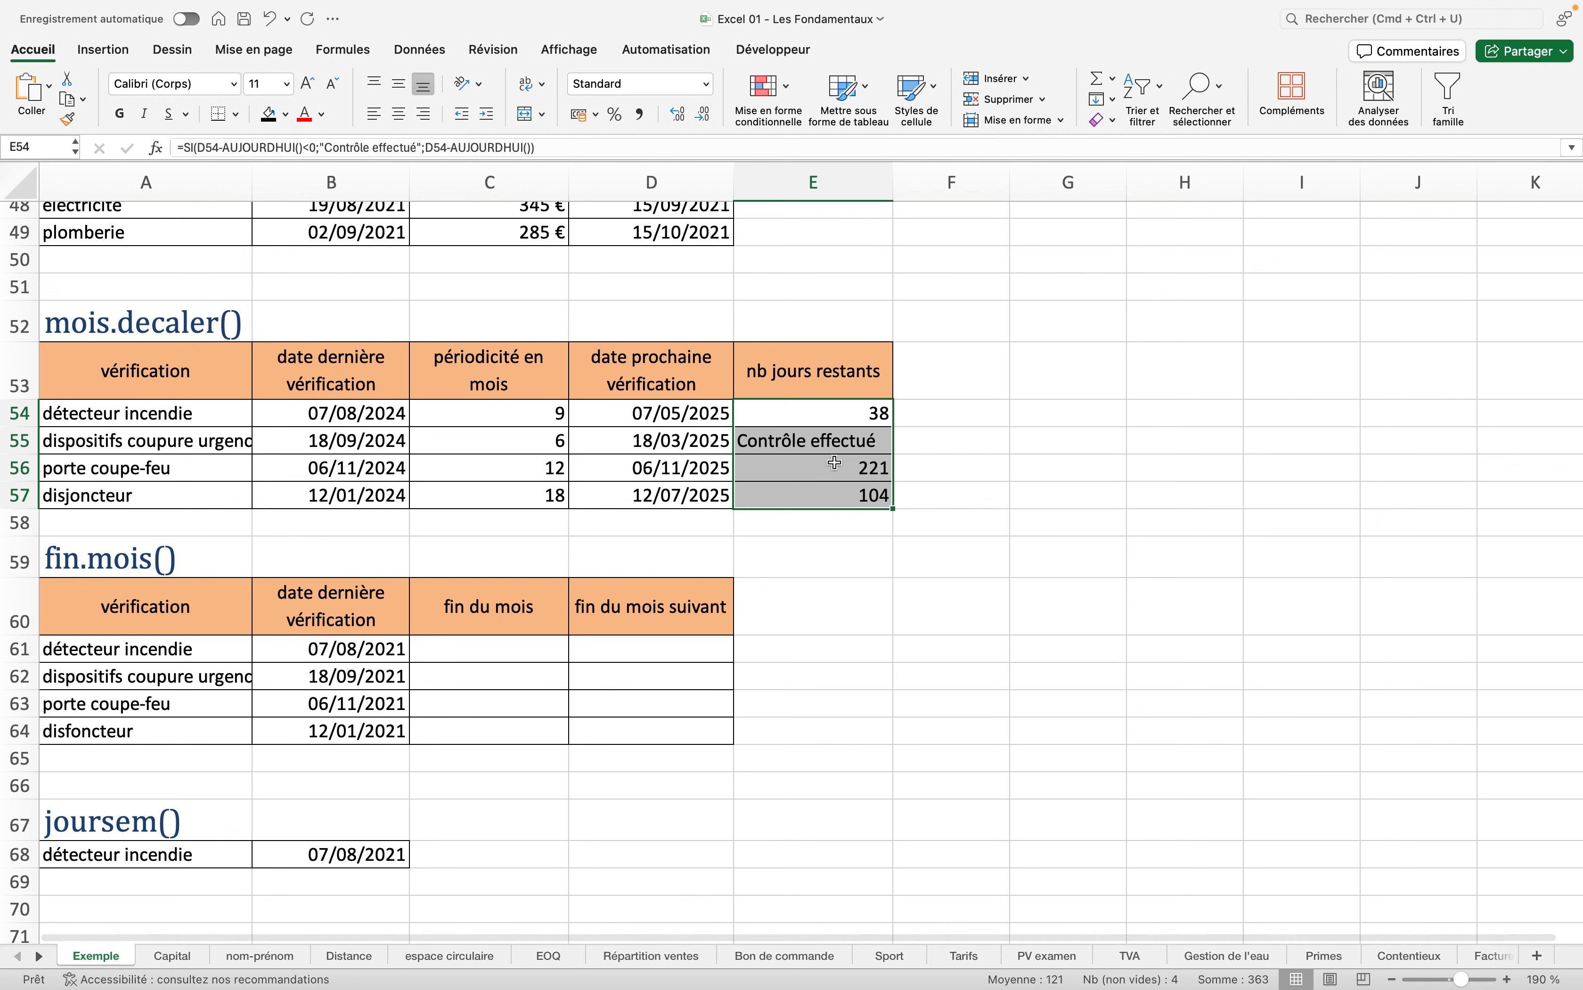
Open the SI formula in E54 within the cell to examine its arguments.
left_click(818, 418)
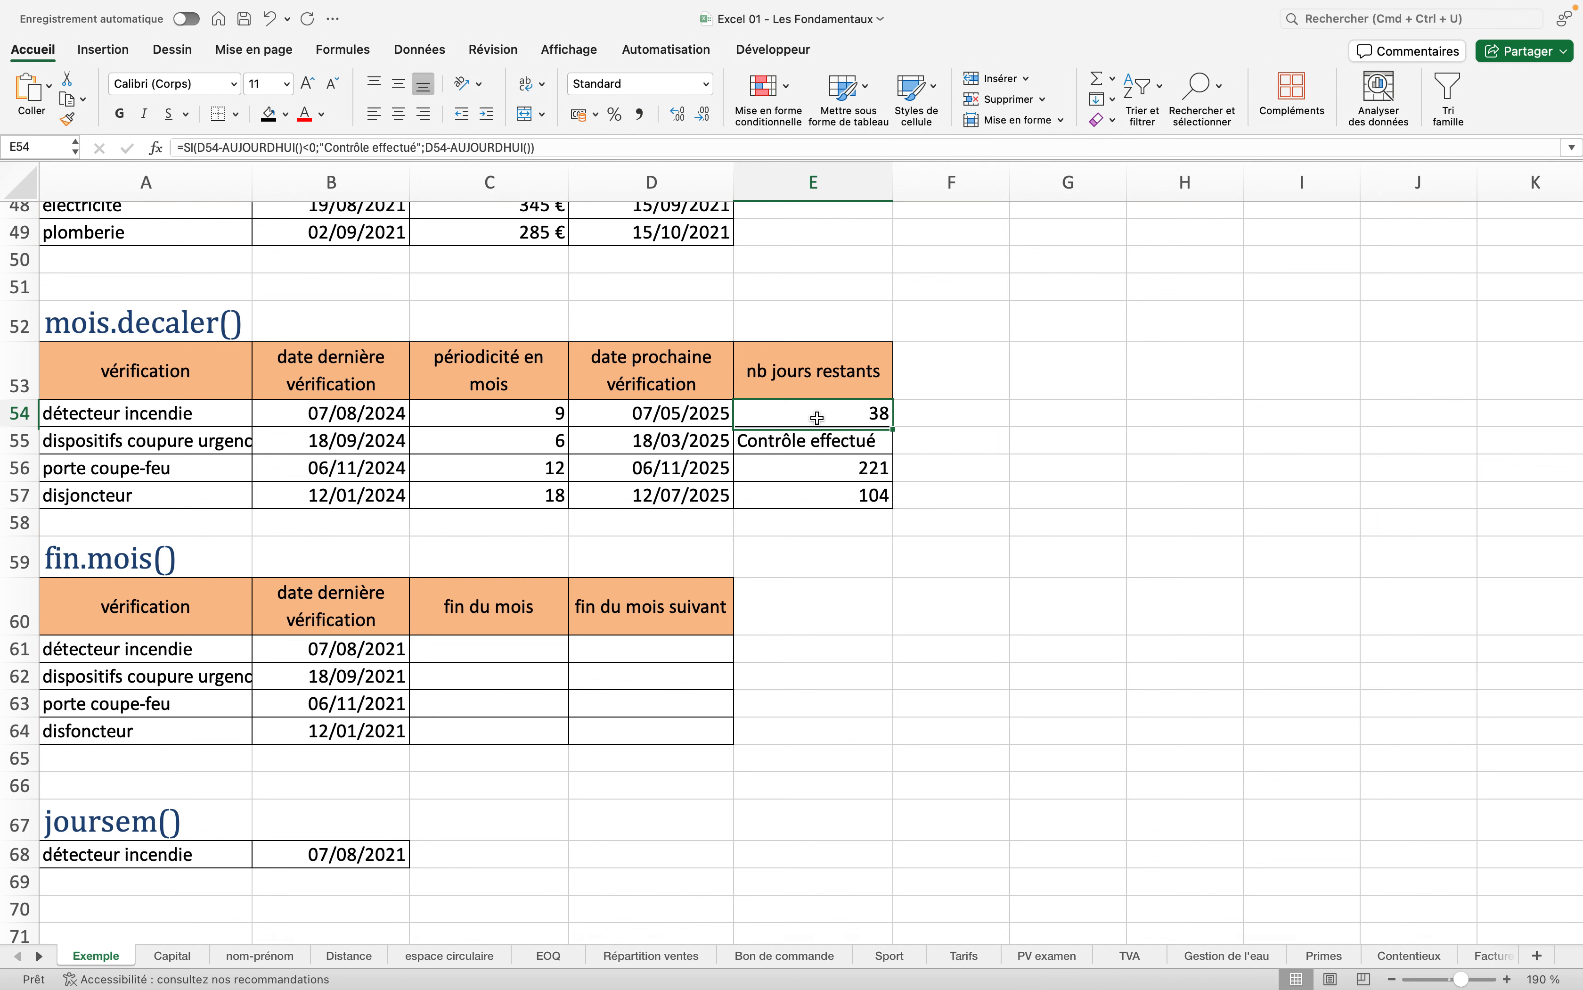
double_click(818, 418)
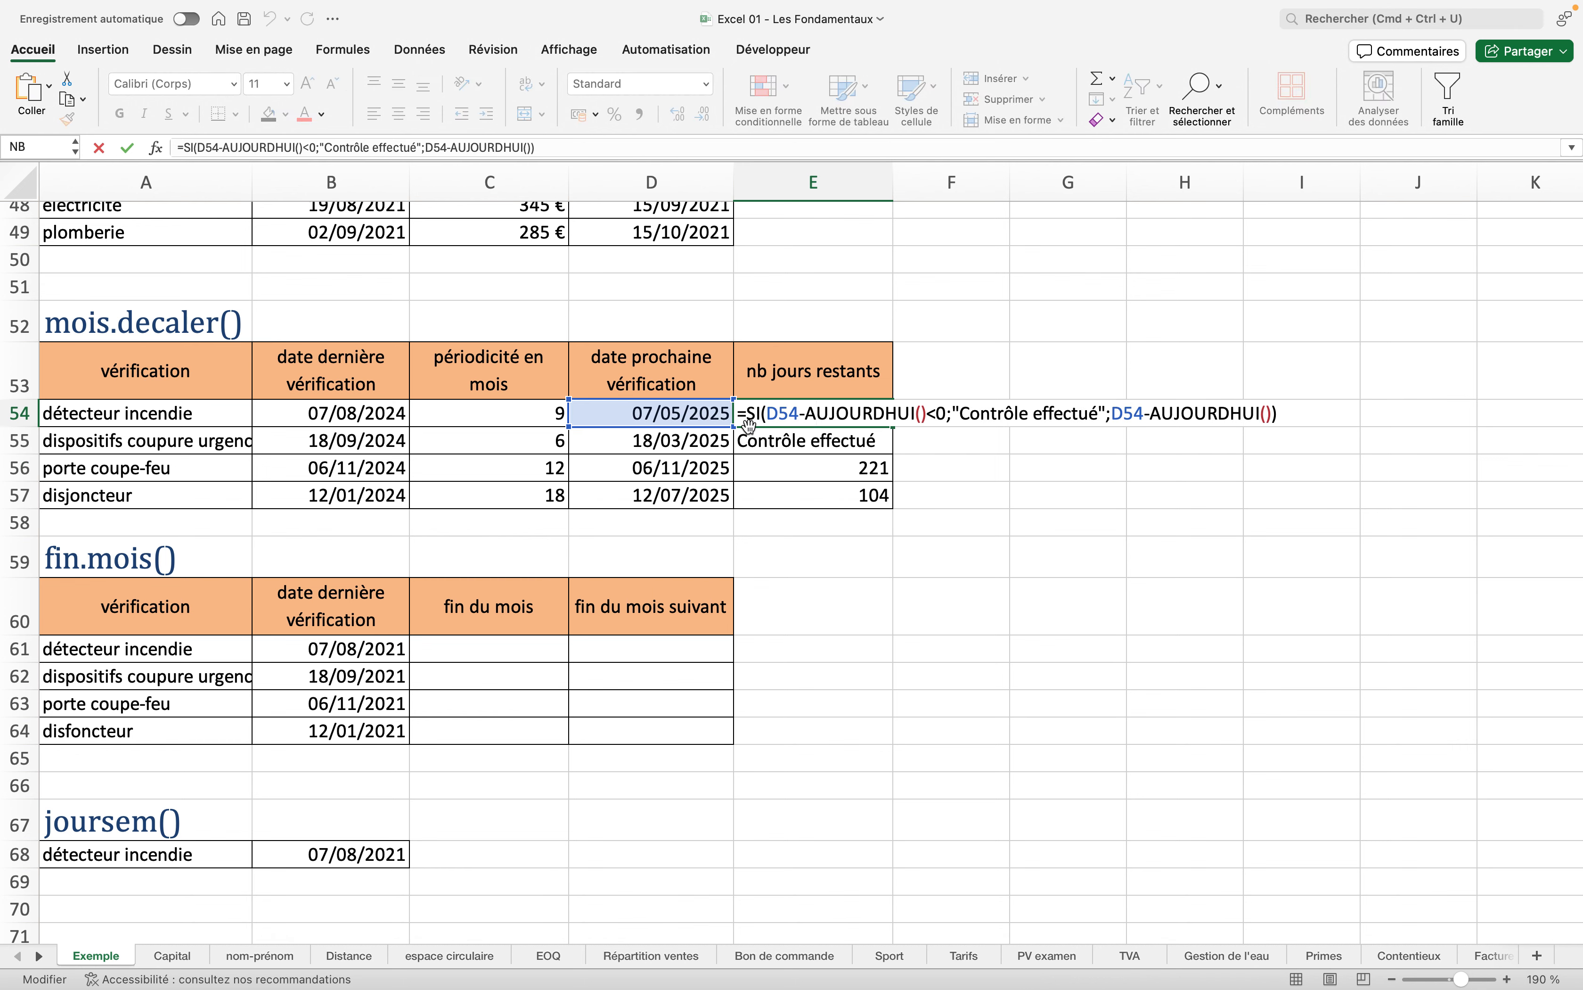